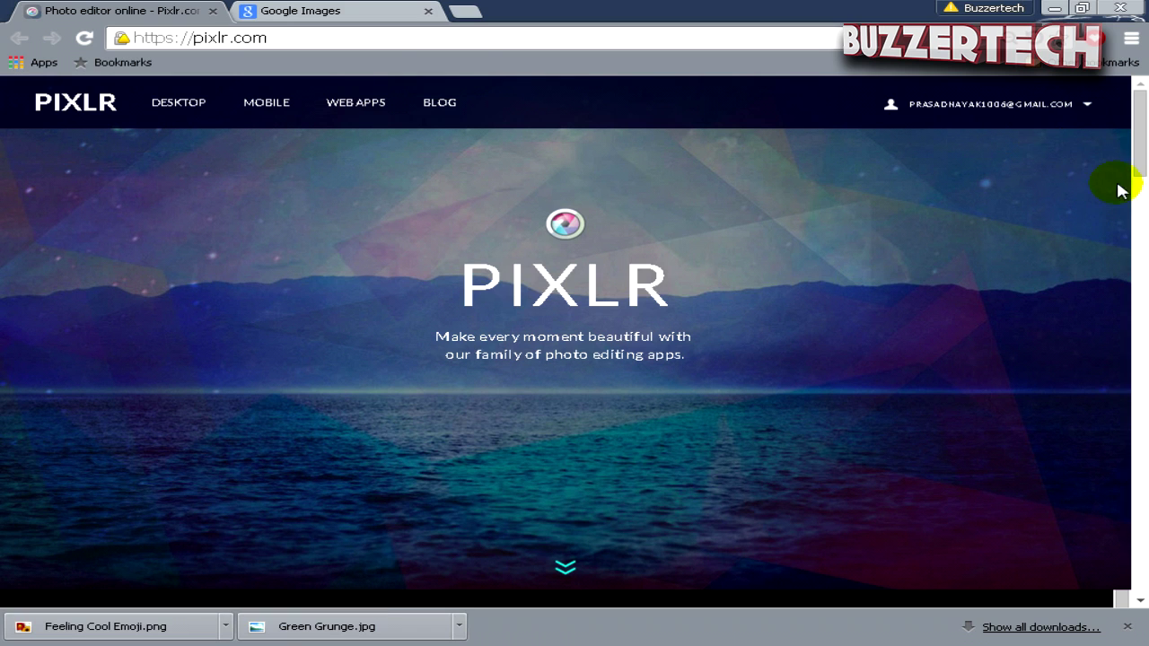
# Scroll to the Pixlr Editor card and launch the Pixlr Editor web app
pyautogui.scroll(-1, 1137, 225)
pyautogui.scroll(-10, 1142, 267)
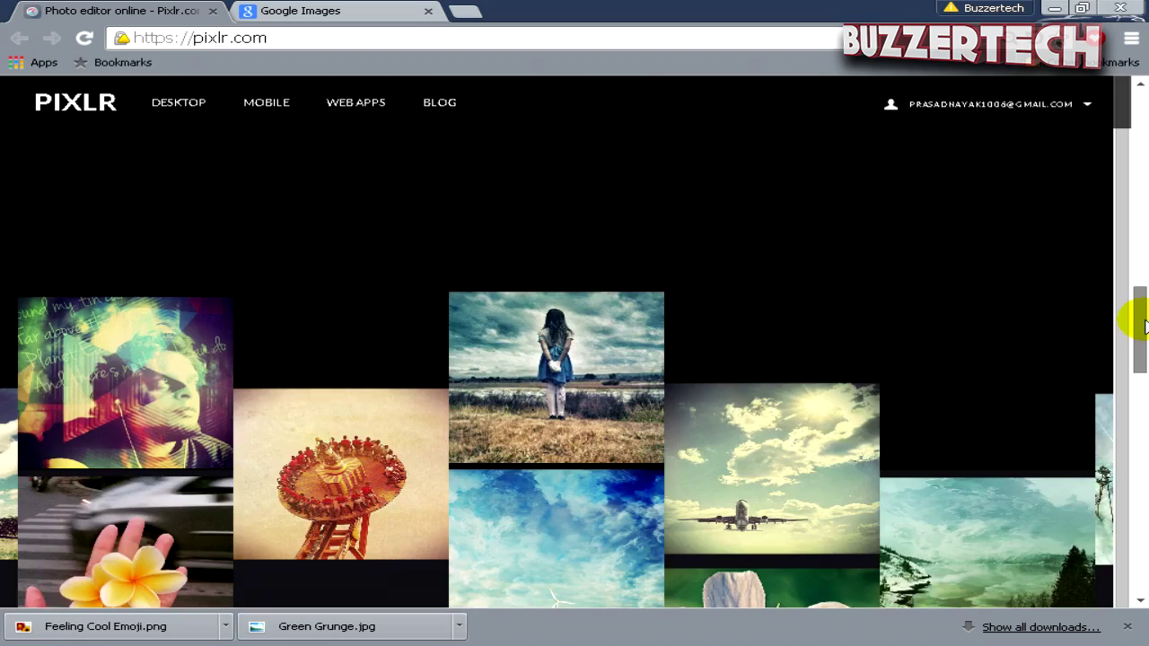
pyautogui.moveTo(1143, 325); pyautogui.dragTo(1137, 239)
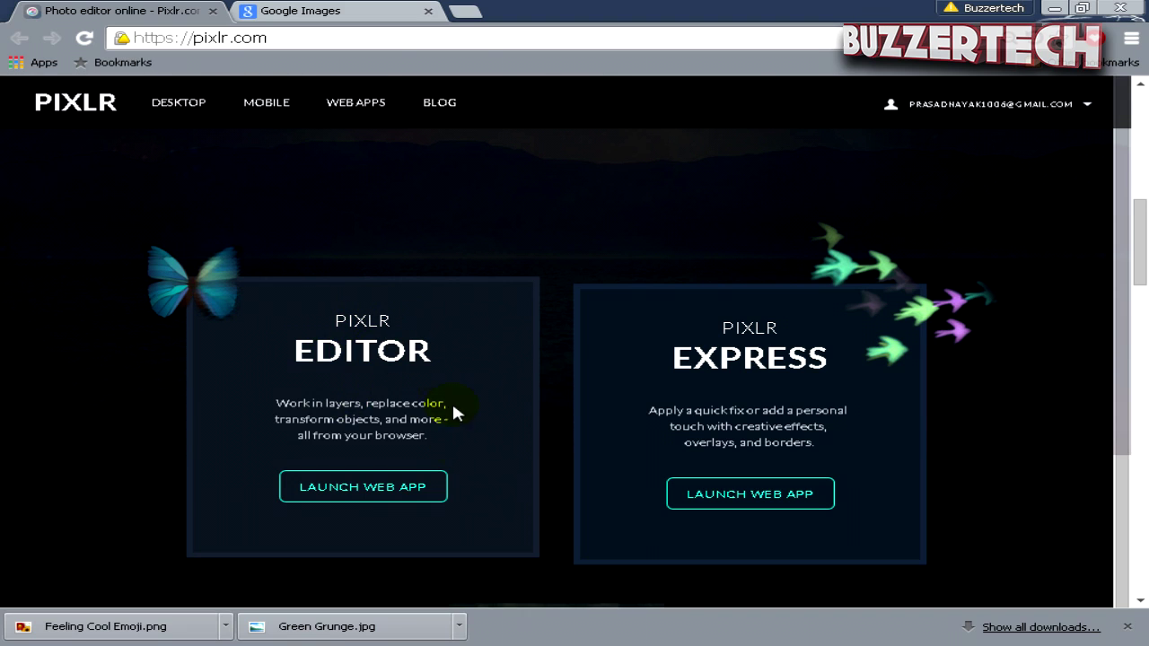
pyautogui.click(386, 490)
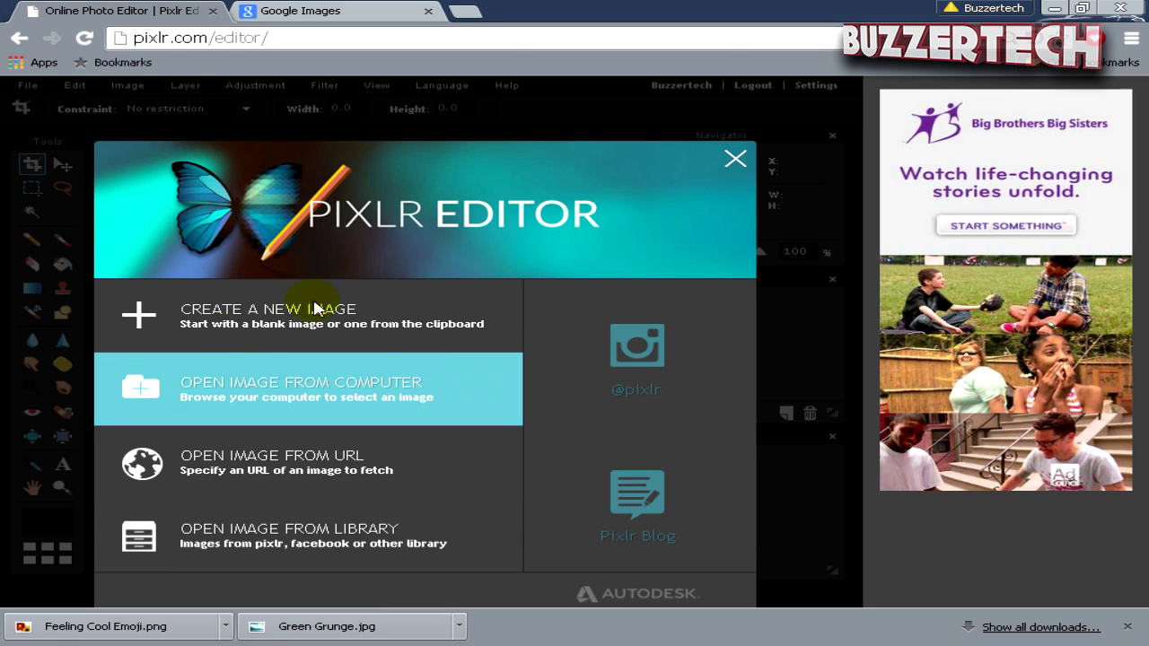
pyautogui.click(285, 327)
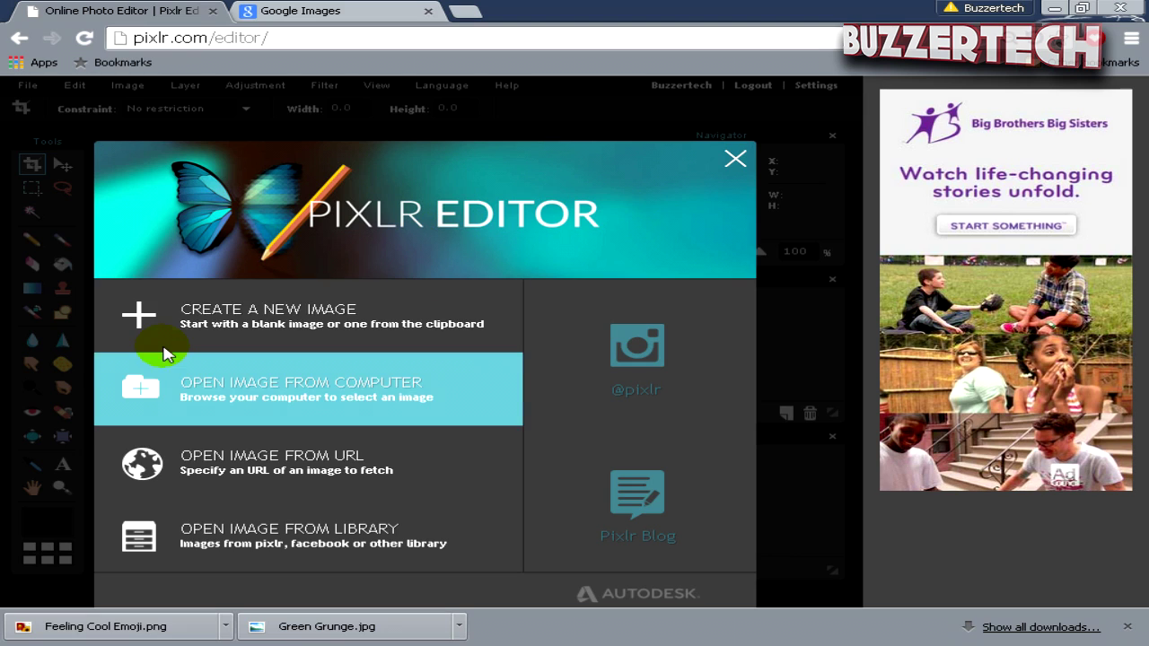
# Create a transparent Movie 720p (1280×720) image named 'Thumbnail Tutorial'
pyautogui.click(315, 319)
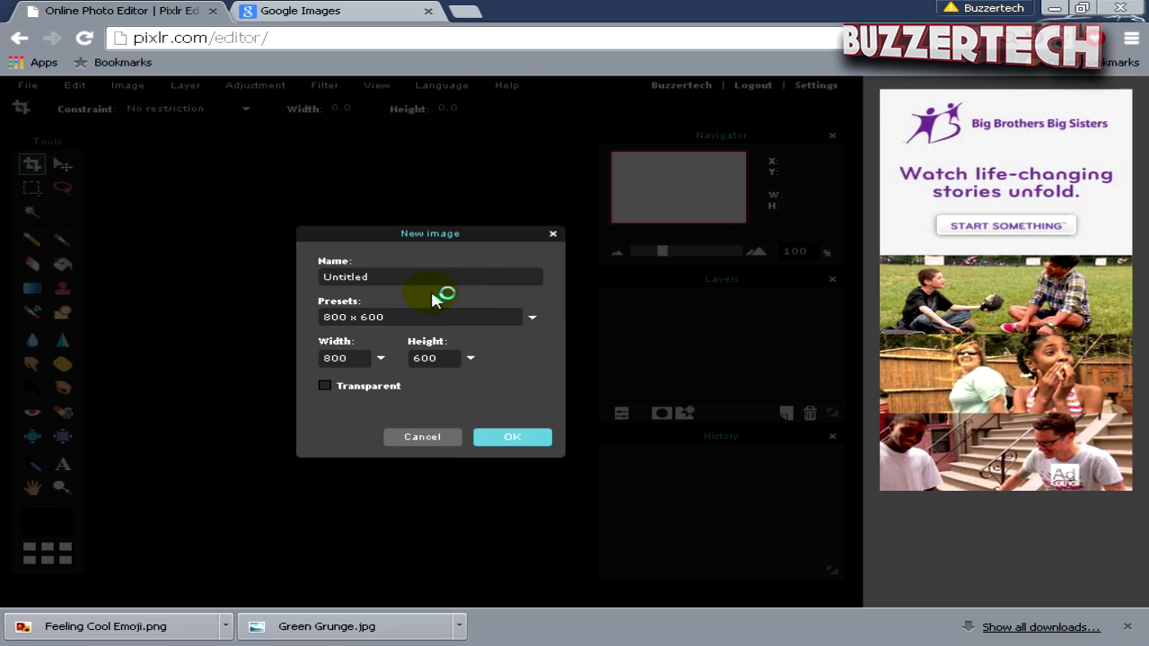
pyautogui.click(386, 276)
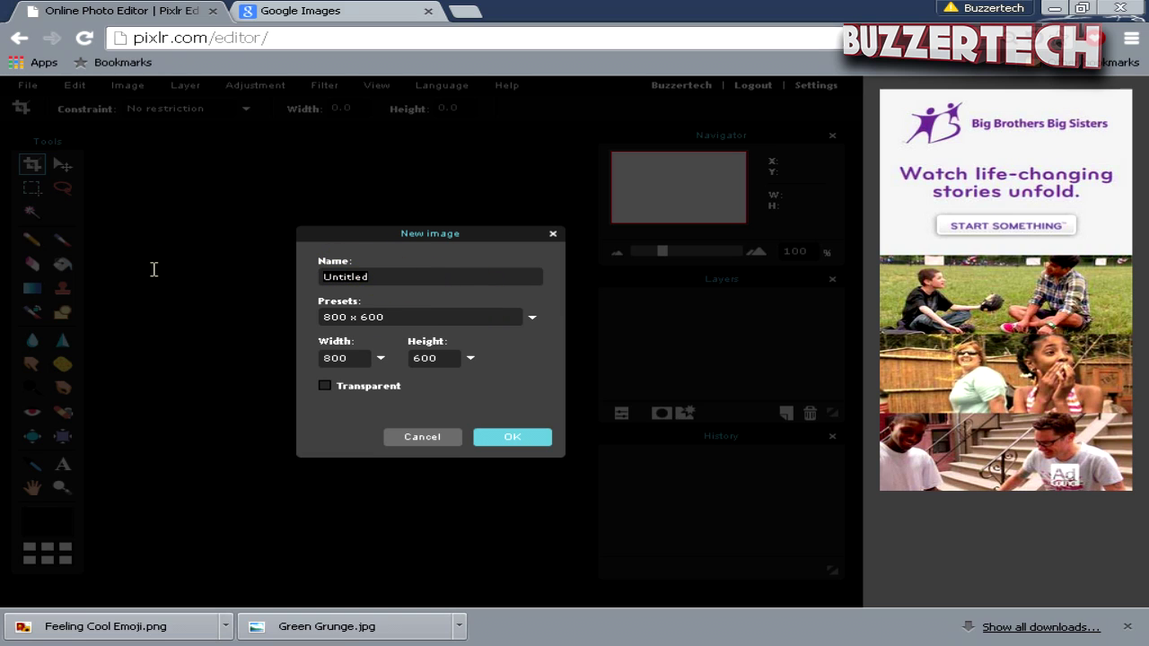
pyautogui.write('Thumbnail Tutorial')
pyautogui.click(532, 319)
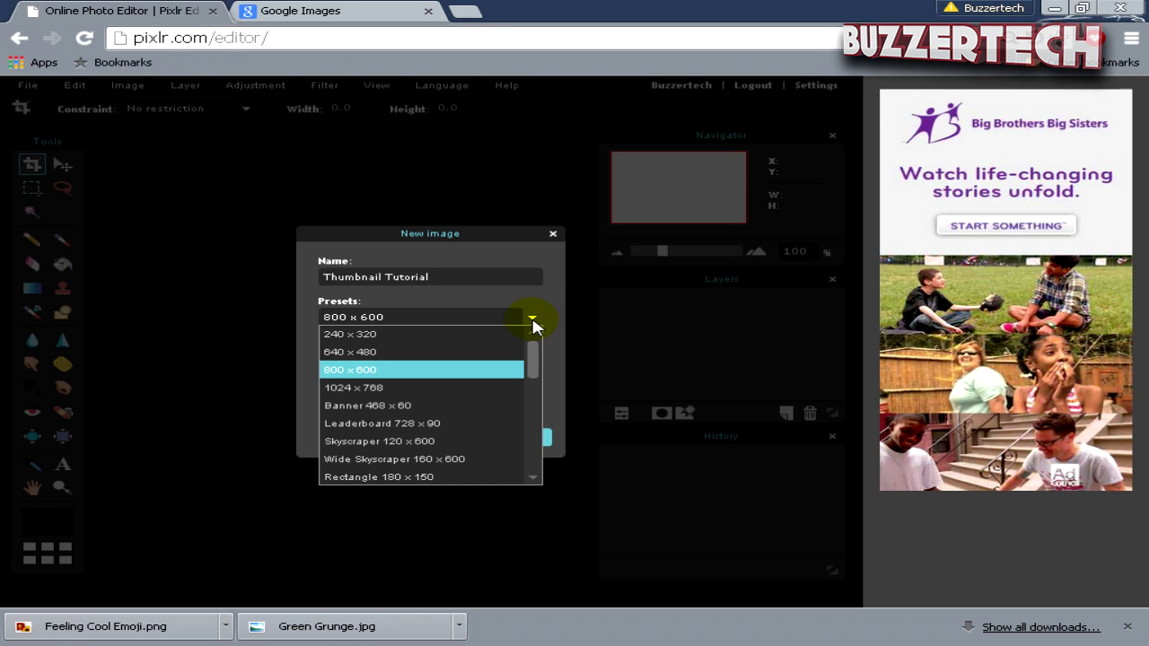
pyautogui.moveTo(534, 363); pyautogui.dragTo(538, 462)
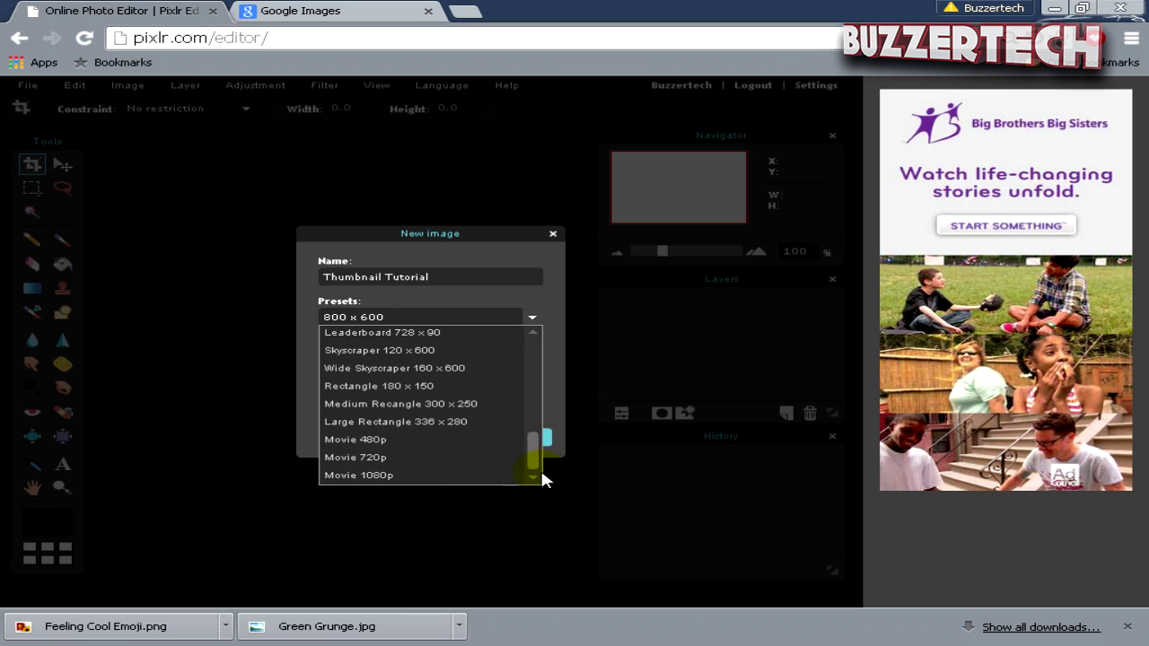
pyautogui.click(399, 463)
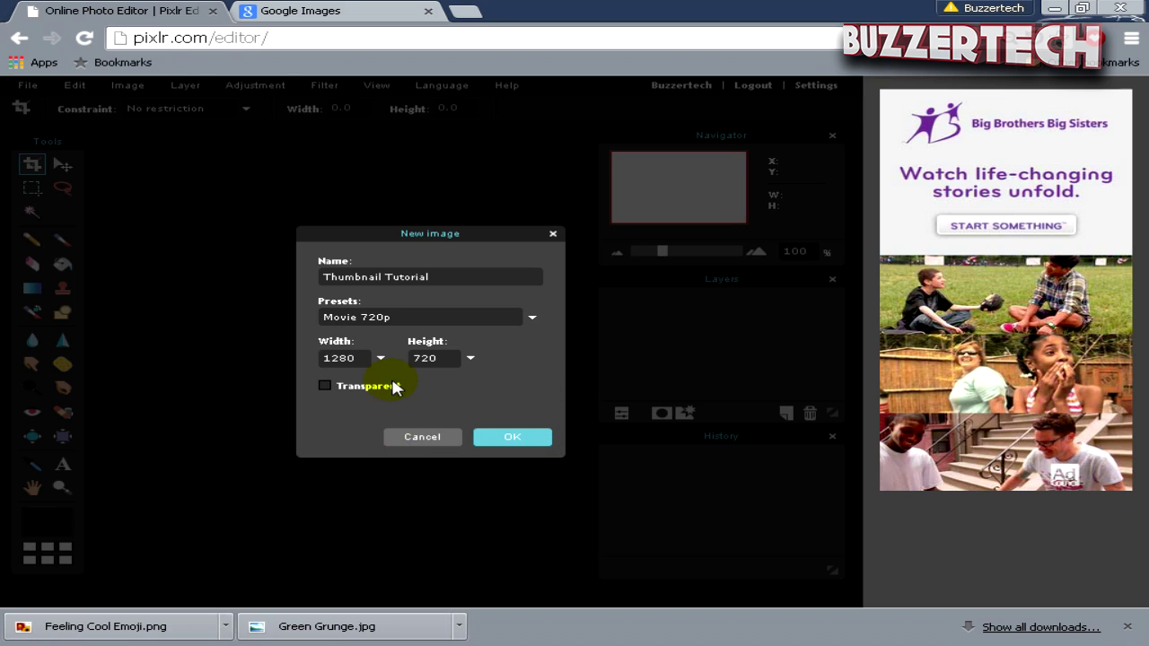
pyautogui.click(324, 386)
pyautogui.click(517, 437)
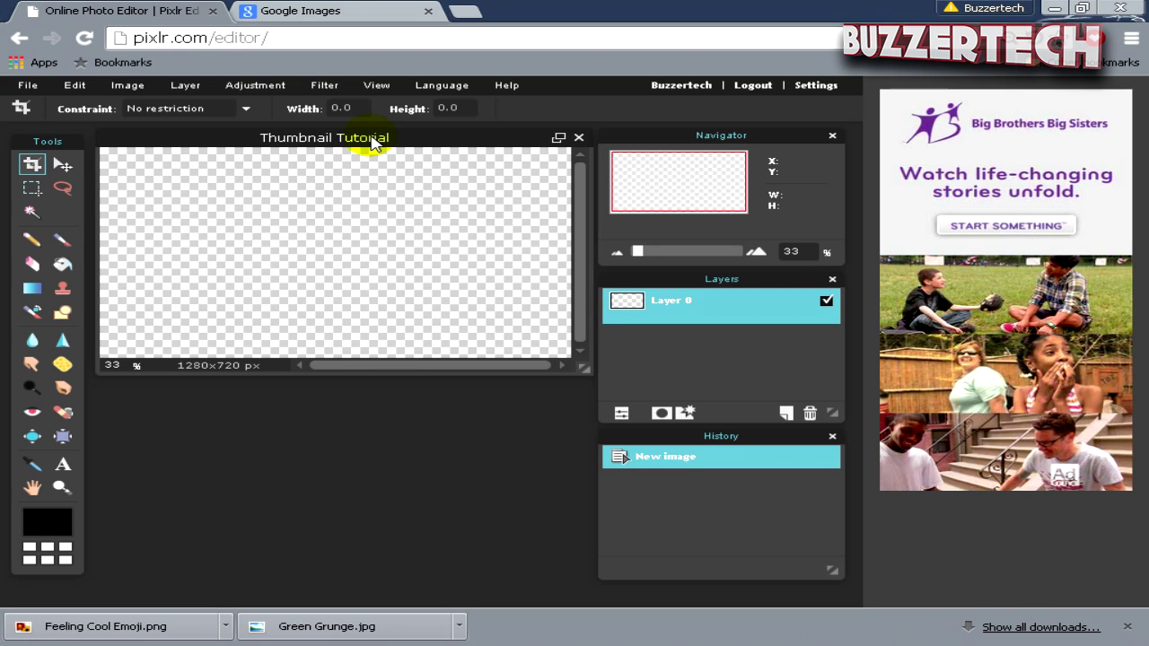
# Reposition the Thumbnail Tutorial canvas window, then go to the Google Images page
pyautogui.moveTo(372, 140); pyautogui.dragTo(356, 177)
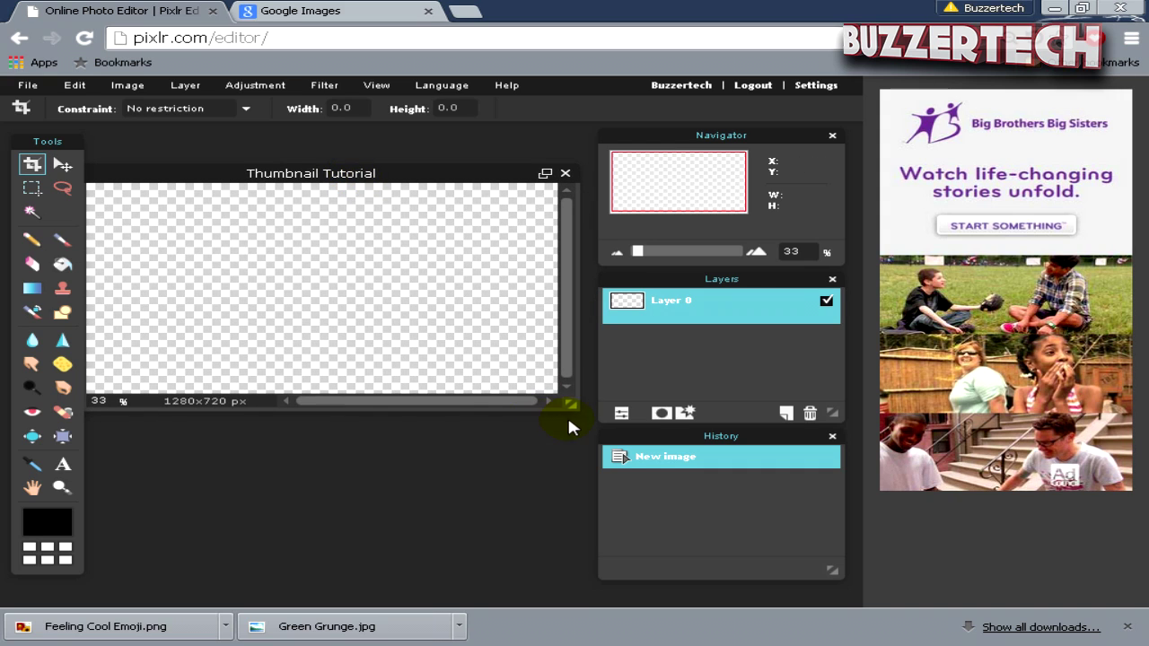
pyautogui.moveTo(567, 400); pyautogui.dragTo(616, 457)
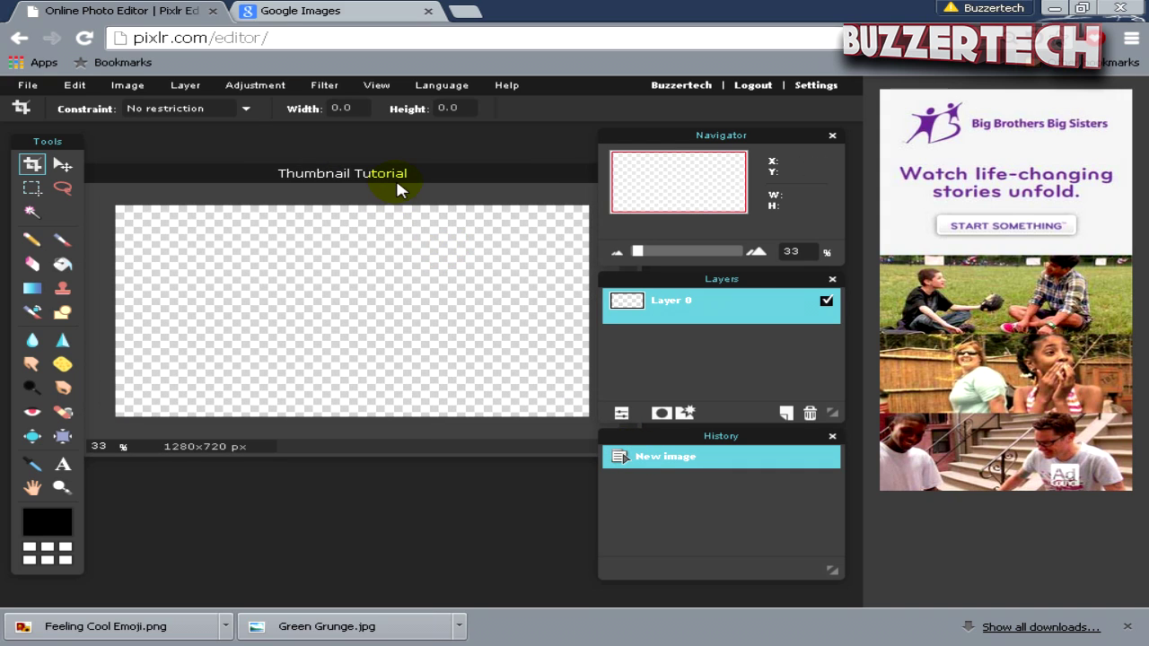
pyautogui.moveTo(388, 180); pyautogui.dragTo(374, 169)
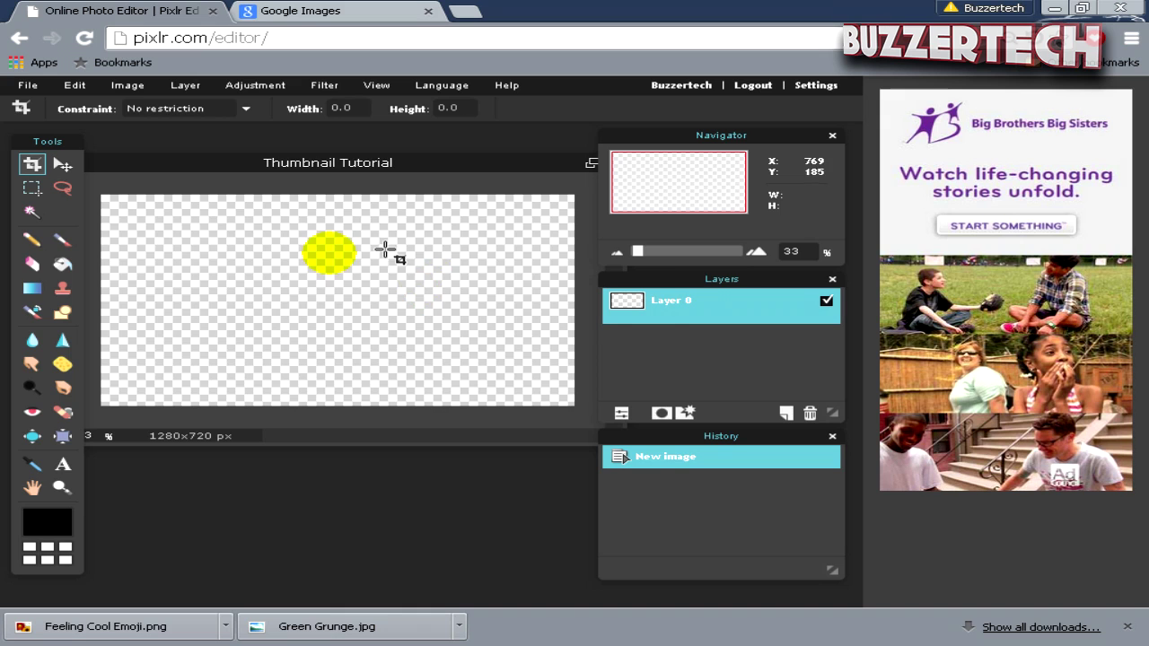
pyautogui.click(294, 11)
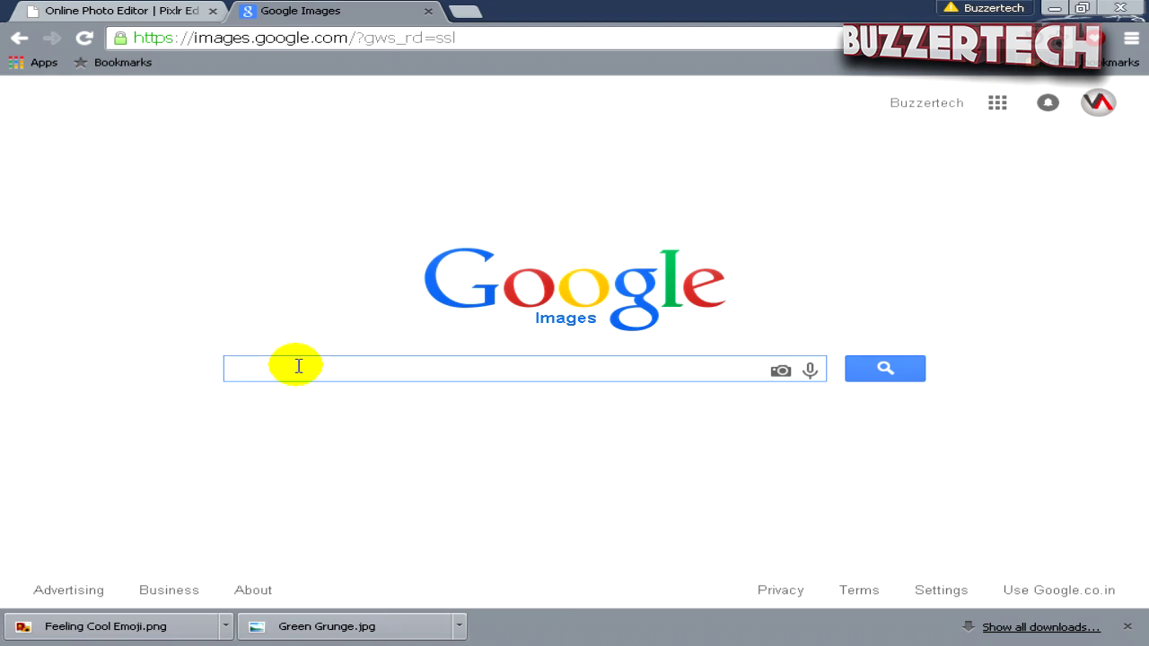
# Search Google Images for 'Grunge Texture' and scroll through the results
pyautogui.write('Grunge Texture')
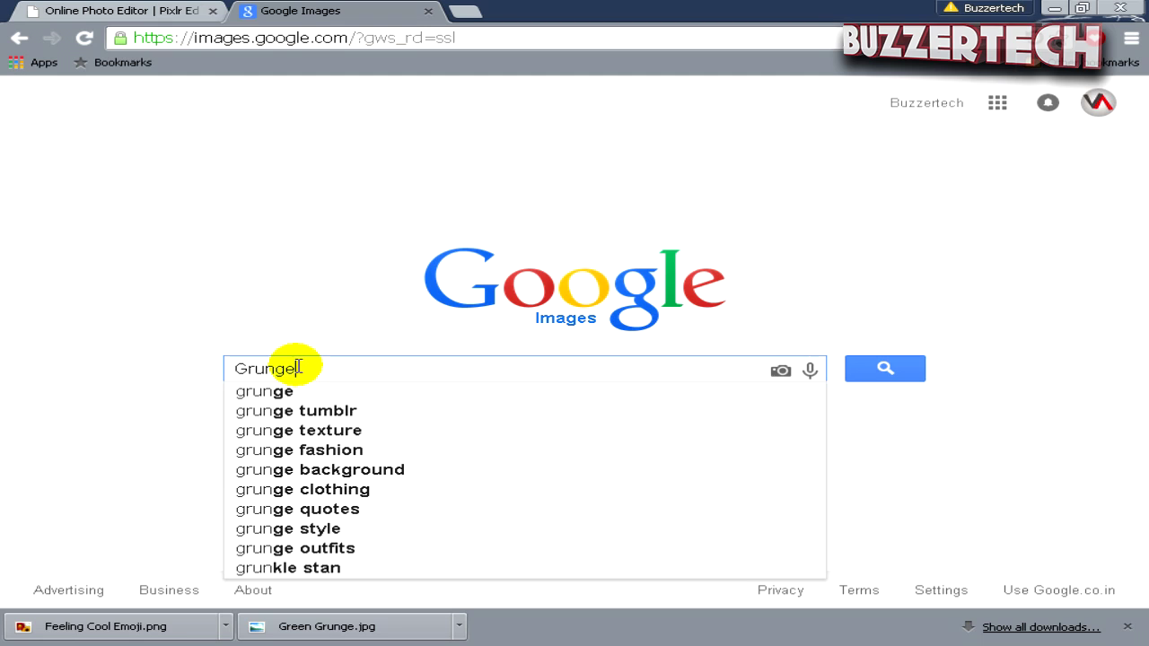
pyautogui.press('Return')
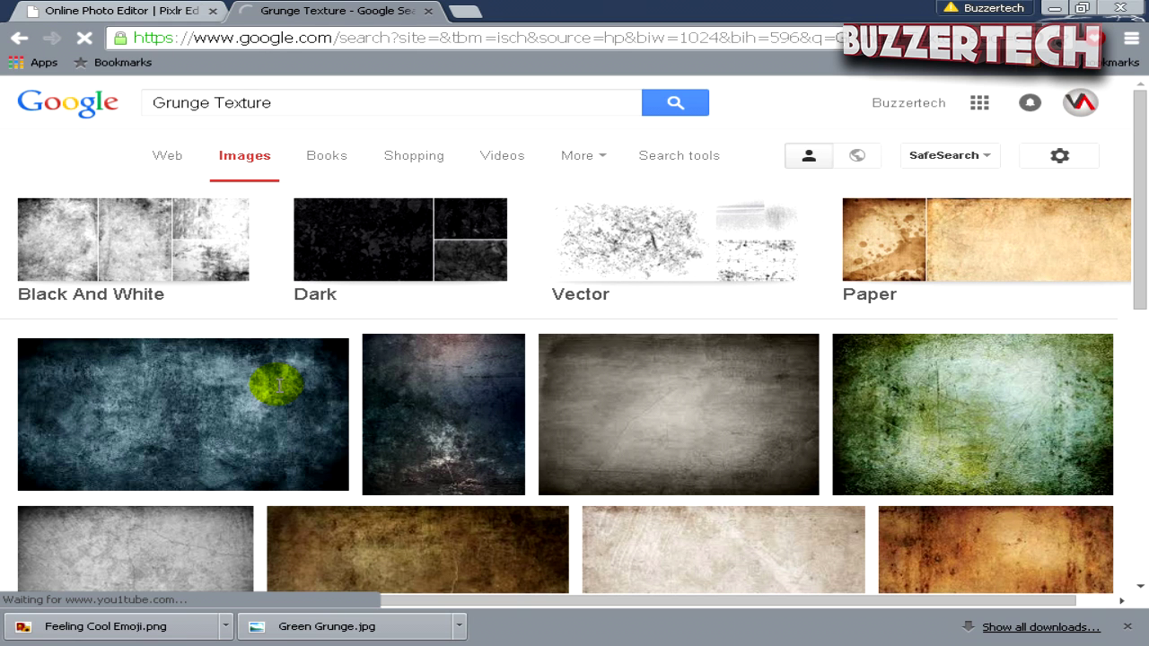
pyautogui.scroll(-1, 279, 388)
pyautogui.scroll(-1, 278, 391)
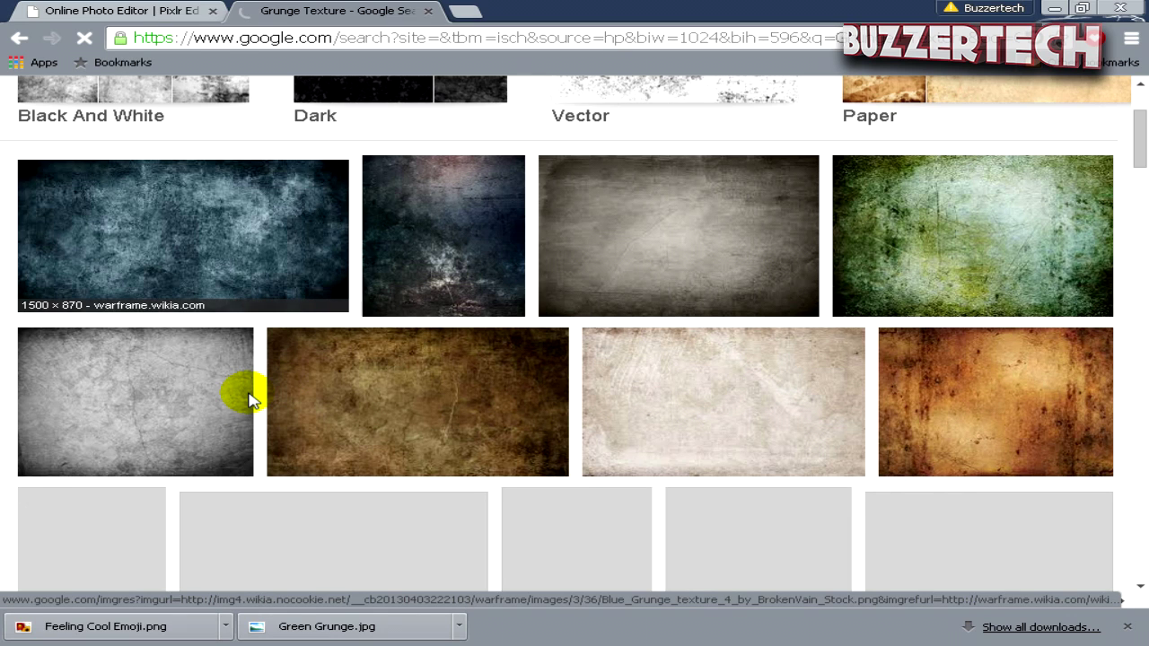
# Preview the blue grunge texture result larger, then close the preview
pyautogui.click(191, 244)
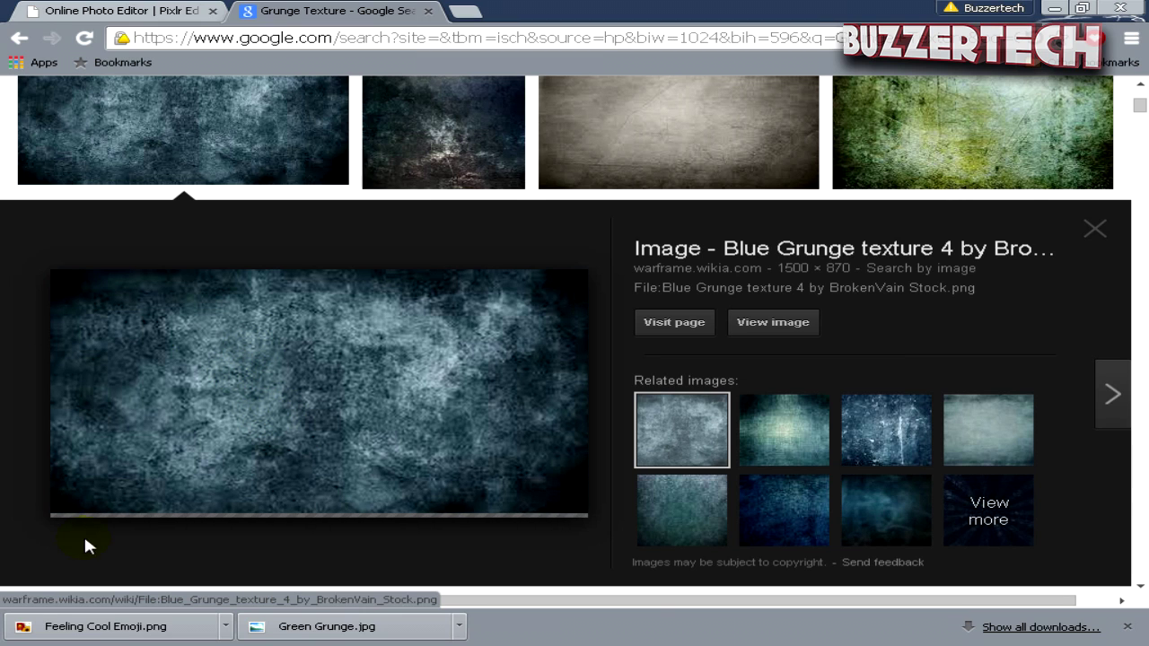
pyautogui.rightClick(323, 362)
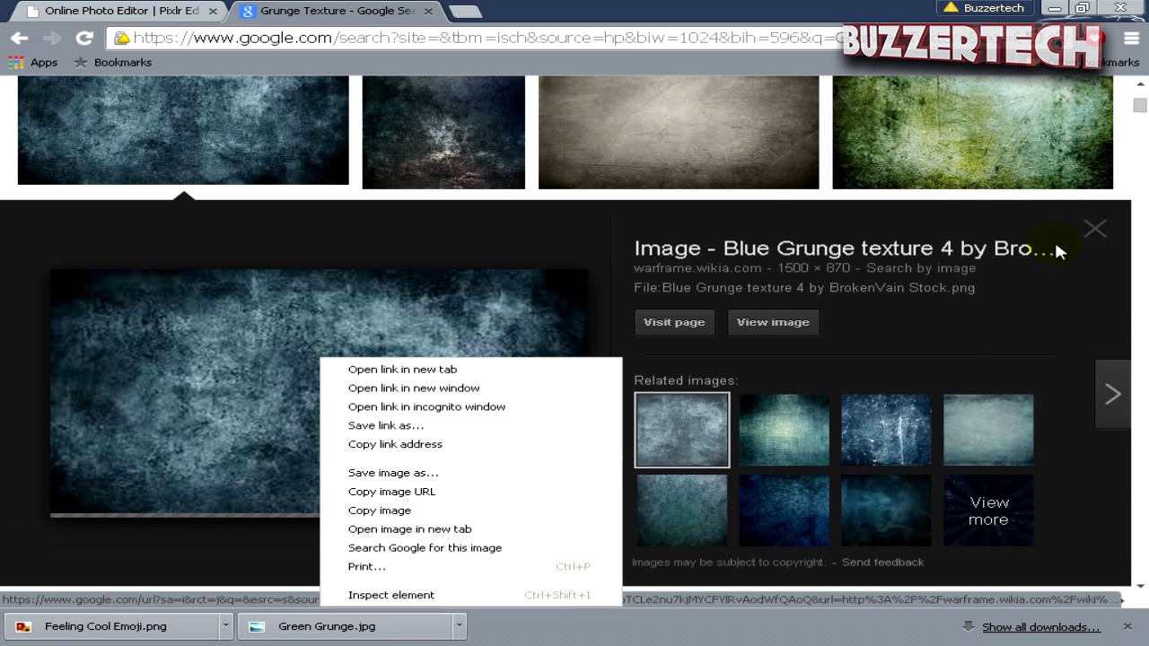
pyautogui.click(1097, 226)
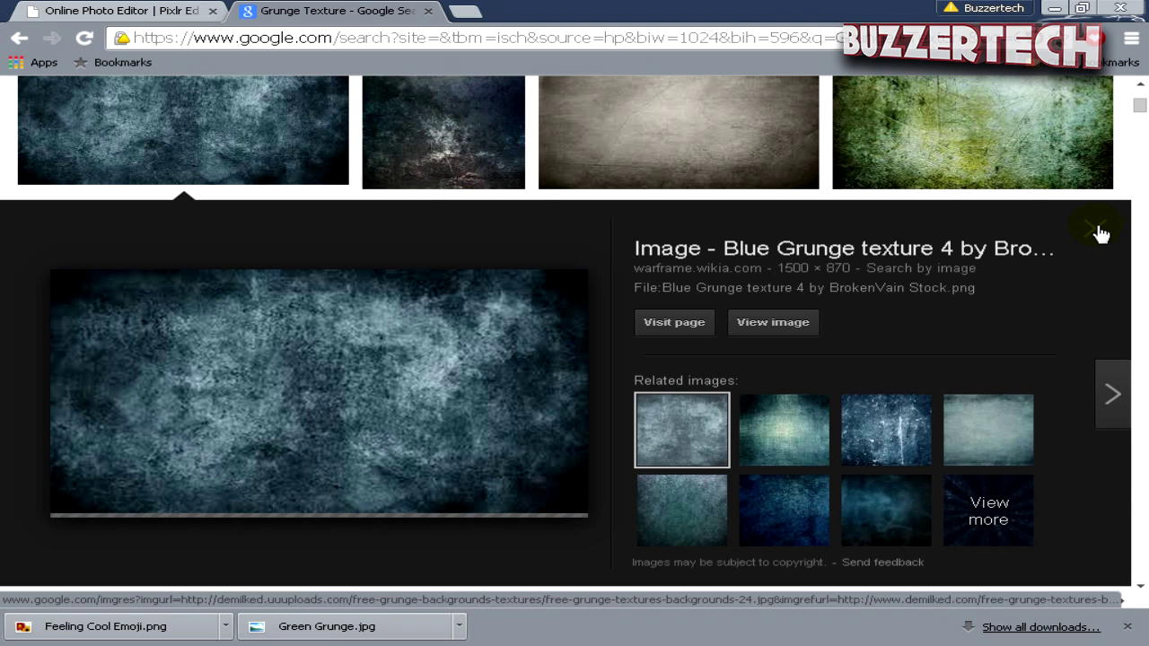
pyautogui.click(1098, 228)
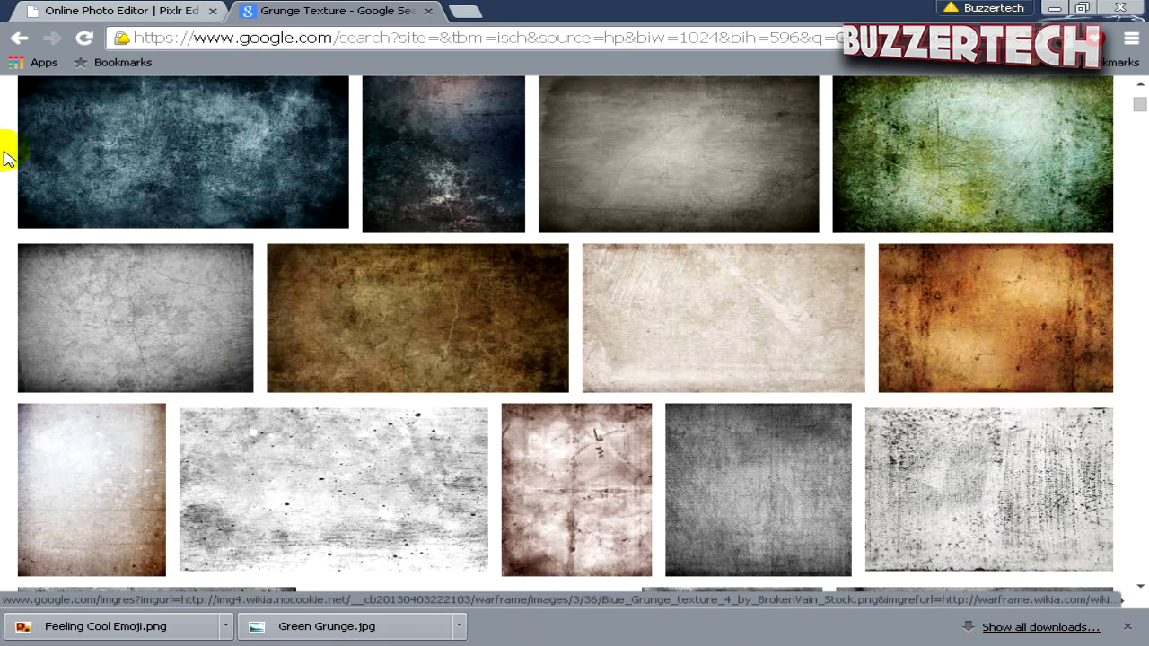
# Back in Pixlr, open the Green Grunge texture image from the computer
pyautogui.click(116, 12)
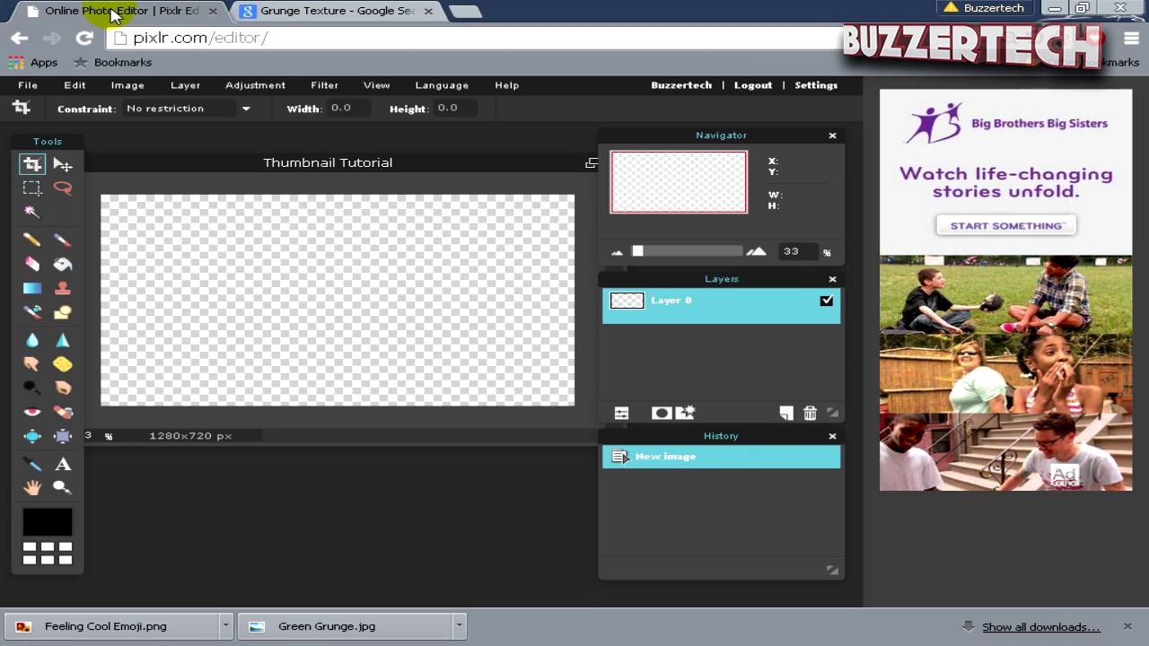
pyautogui.click(25, 85)
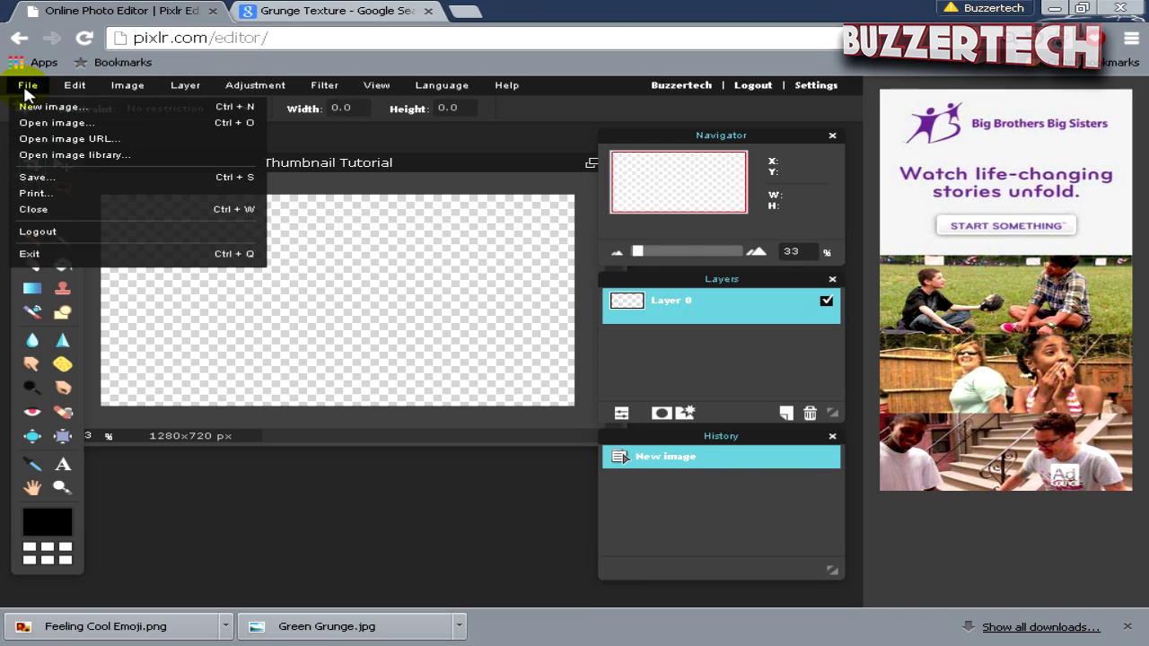
pyautogui.click(67, 132)
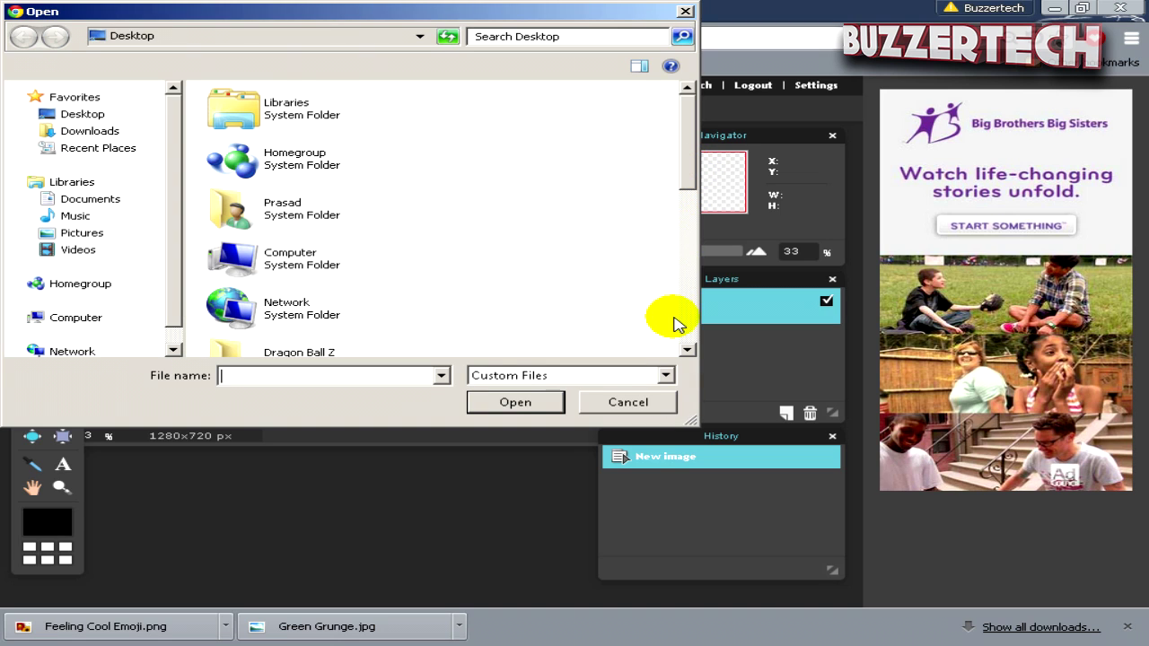
pyautogui.scroll(-5, 678, 325)
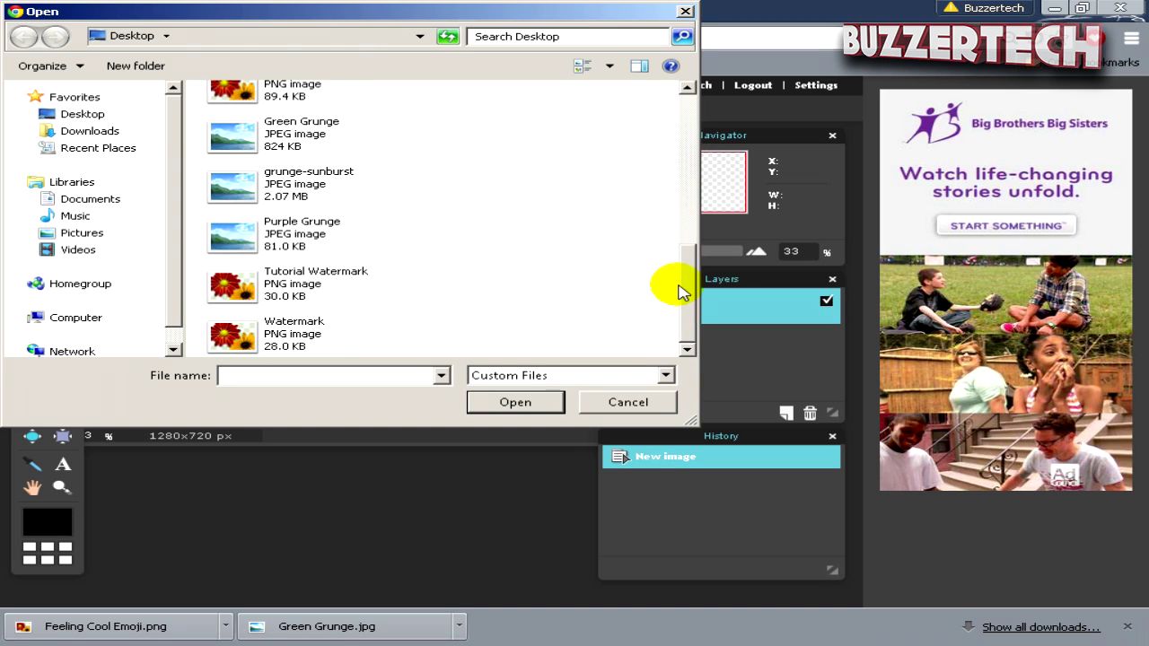
pyautogui.click(302, 193)
pyautogui.doubleClick(314, 140)
pyautogui.moveTo(375, 167); pyautogui.dragTo(398, 289)
# Duplicate the Green Grunge background layer and drag it into Thumbnail Tutorial
pyautogui.rightClick(688, 299)
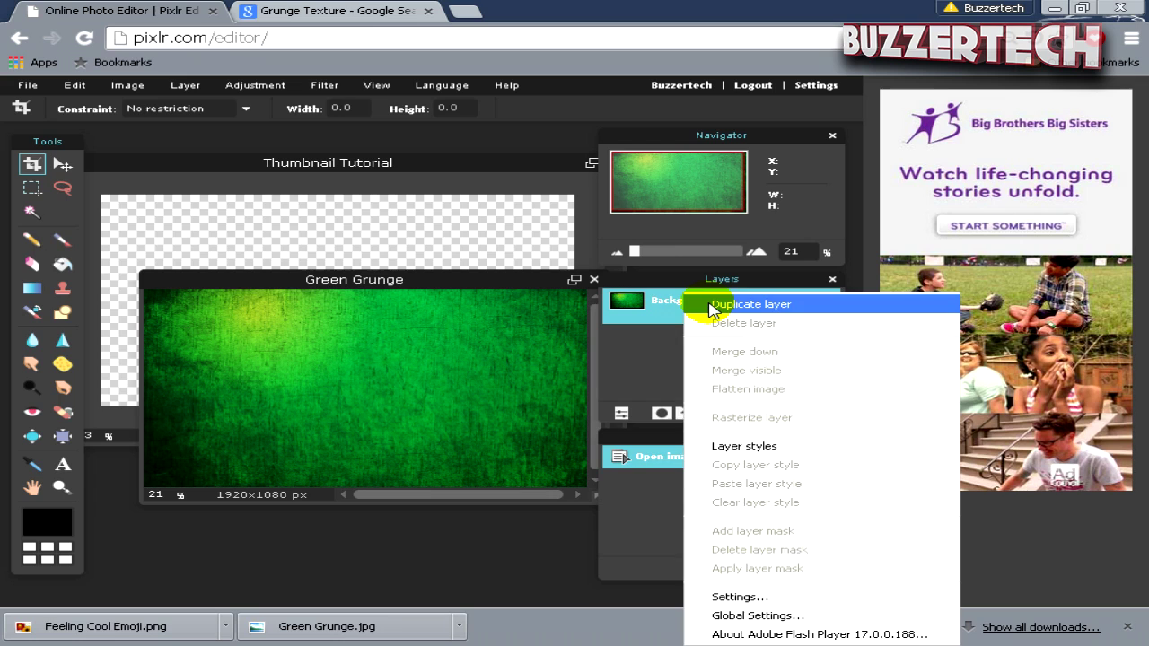
pyautogui.click(714, 305)
pyautogui.moveTo(726, 305); pyautogui.dragTo(310, 235)
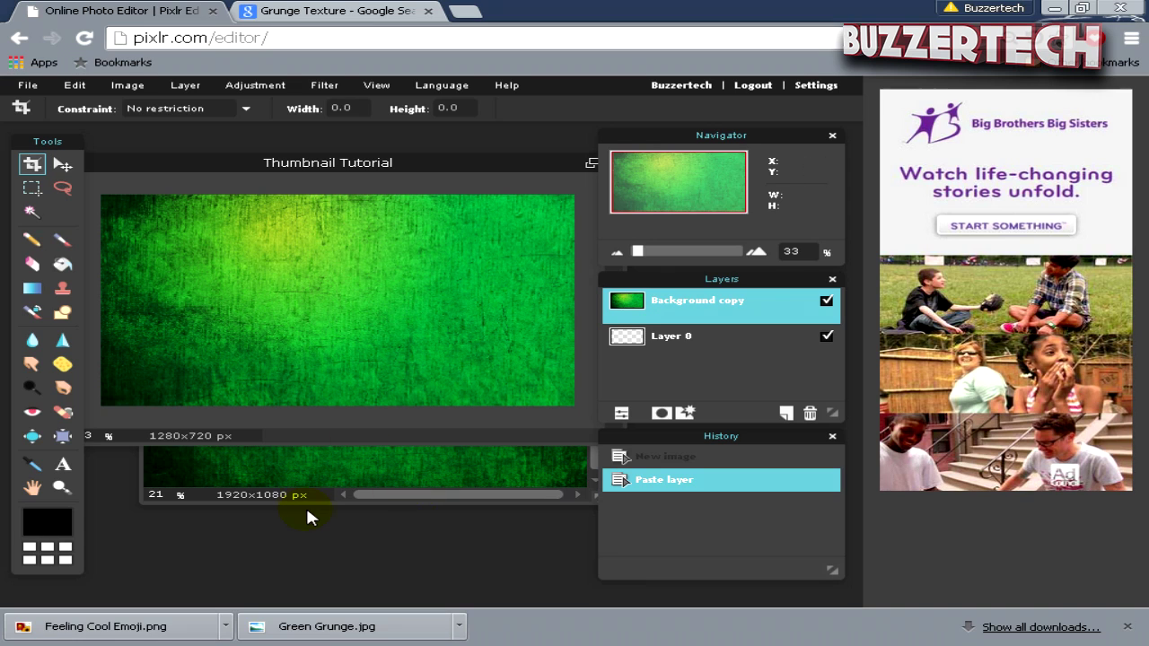
# Close the Green Grunge image without saving changes
pyautogui.click(214, 475)
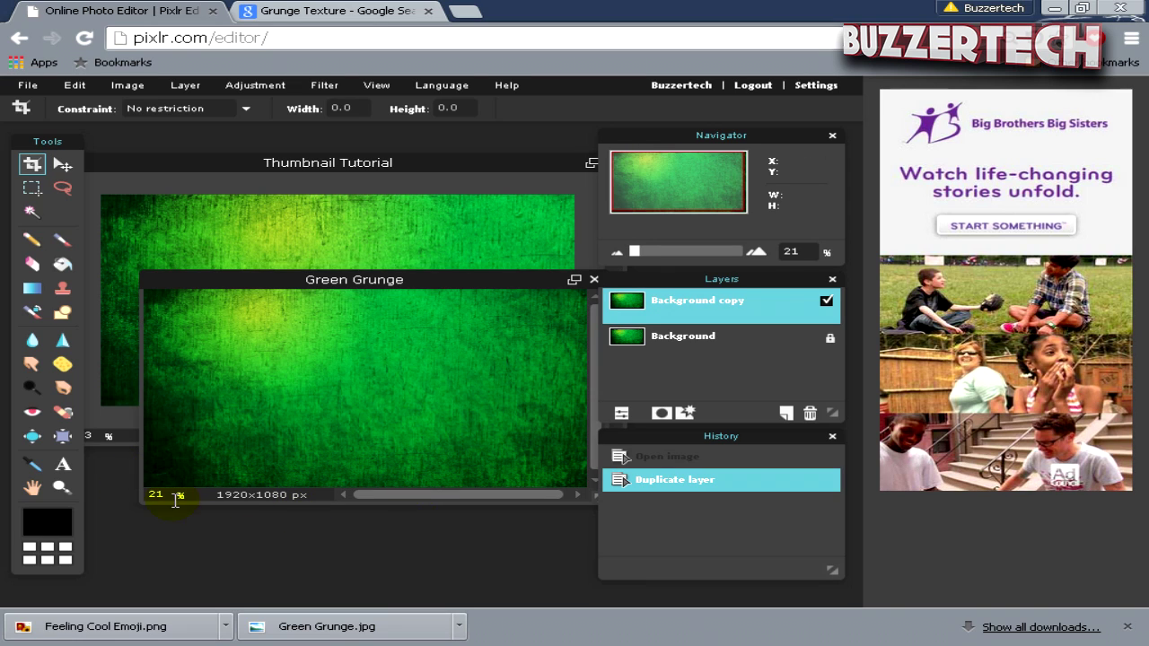
pyautogui.moveTo(441, 285); pyautogui.dragTo(384, 269)
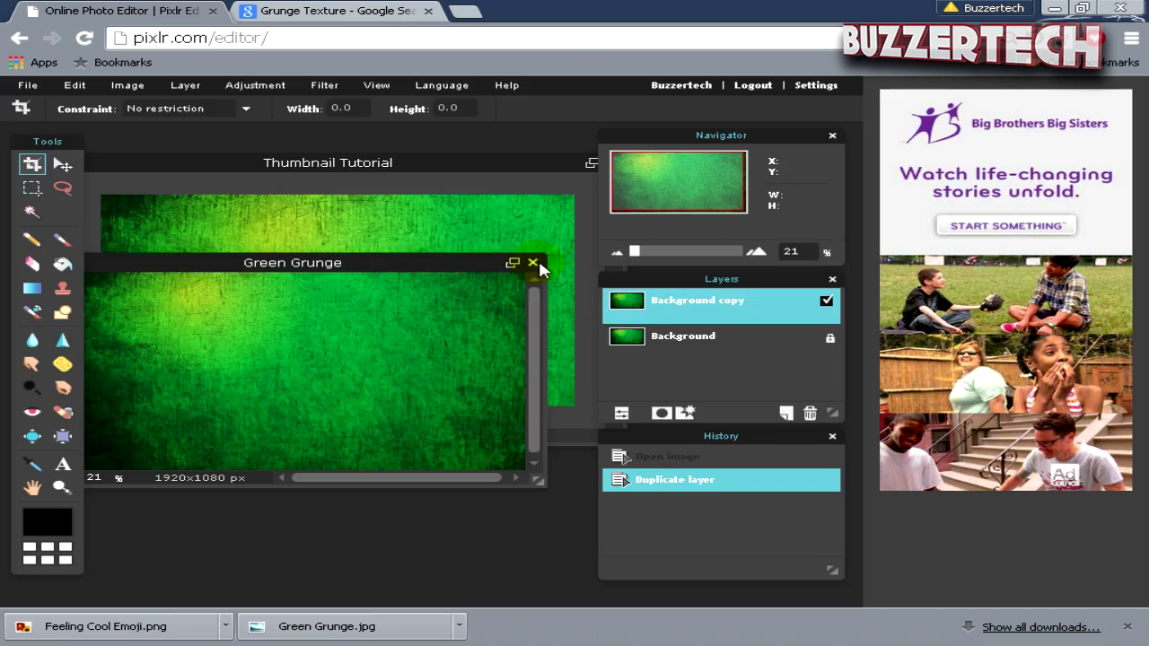
pyautogui.click(533, 264)
pyautogui.click(462, 380)
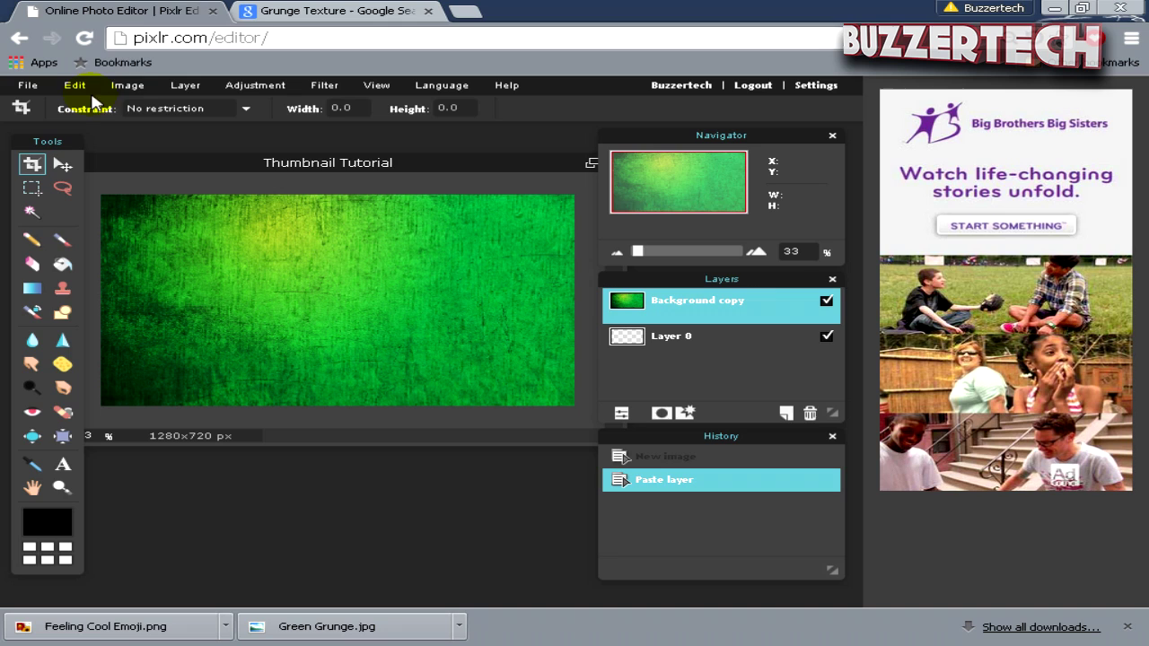
# Free-transform the Background copy layer so the green grunge fills the 1280×720 canvas
pyautogui.click(692, 304)
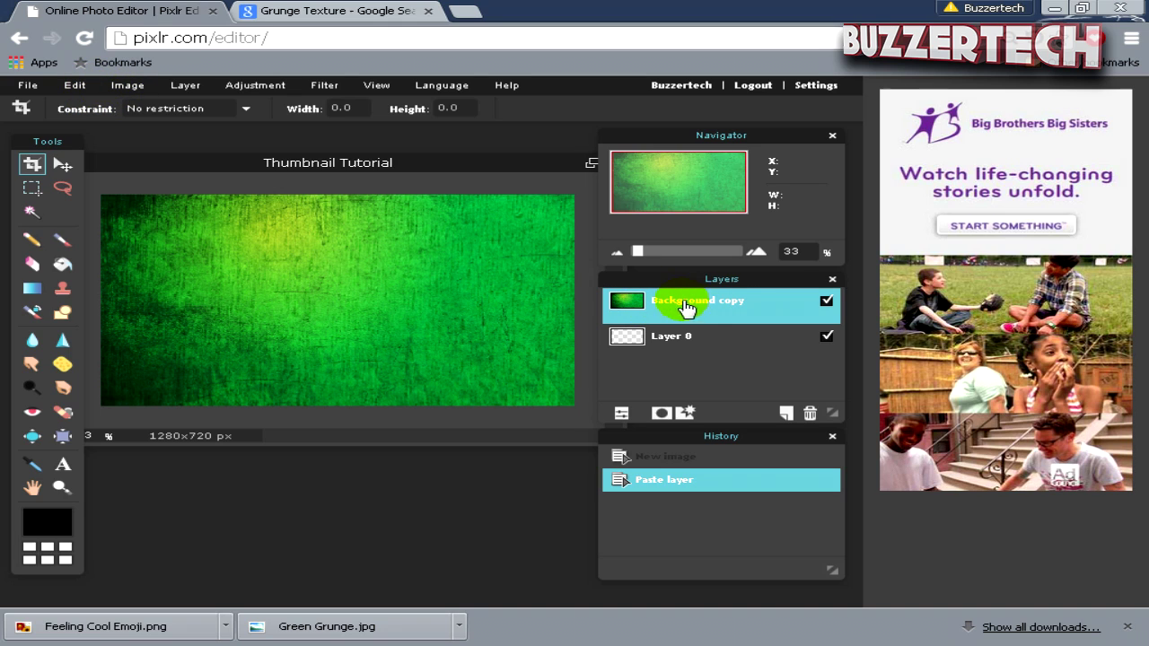
pyautogui.click(81, 84)
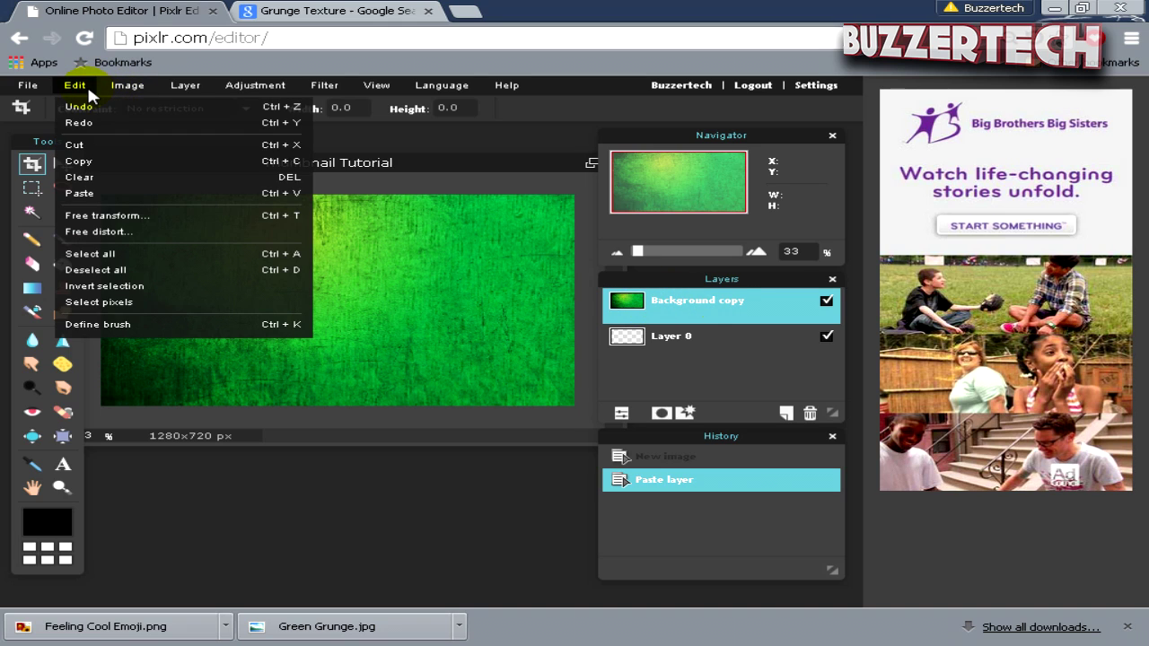
pyautogui.click(119, 216)
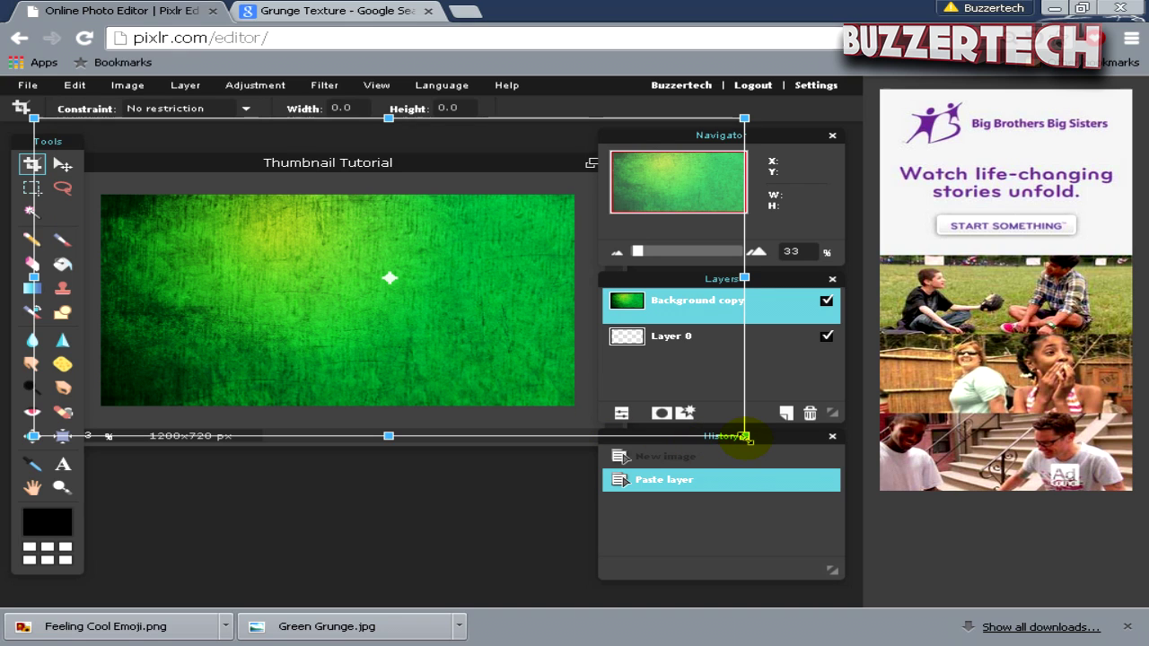
pyautogui.moveTo(745, 436); pyautogui.dragTo(638, 389)
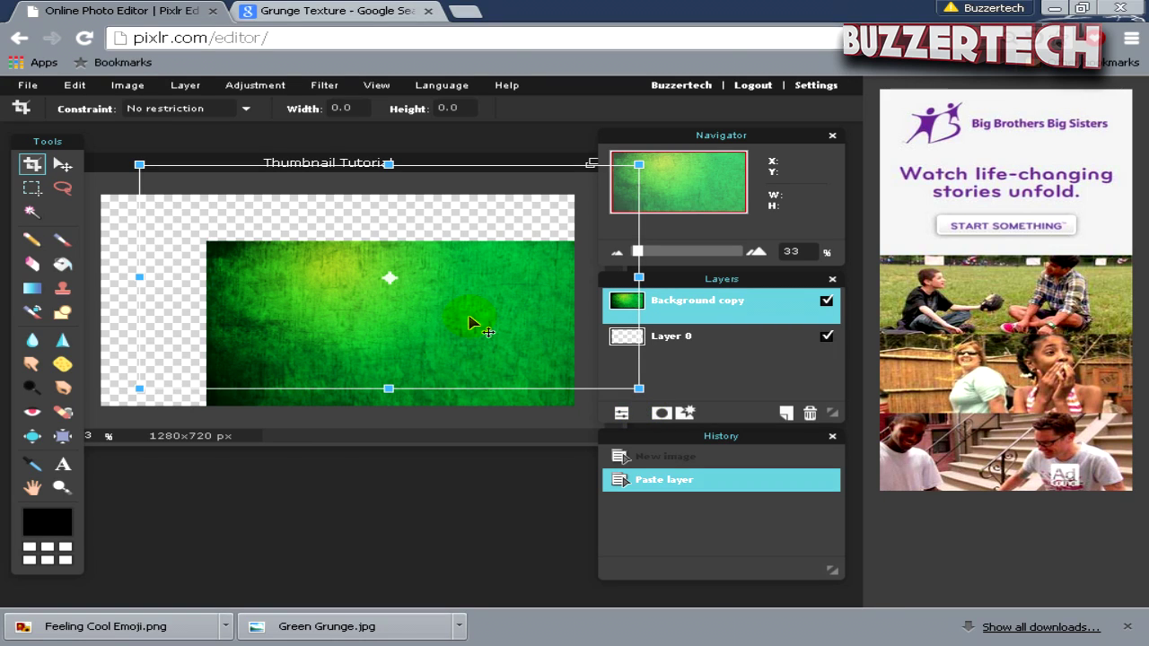
pyautogui.moveTo(468, 316); pyautogui.dragTo(418, 291)
pyautogui.moveTo(590, 338); pyautogui.dragTo(454, 288)
pyautogui.click(190, 523)
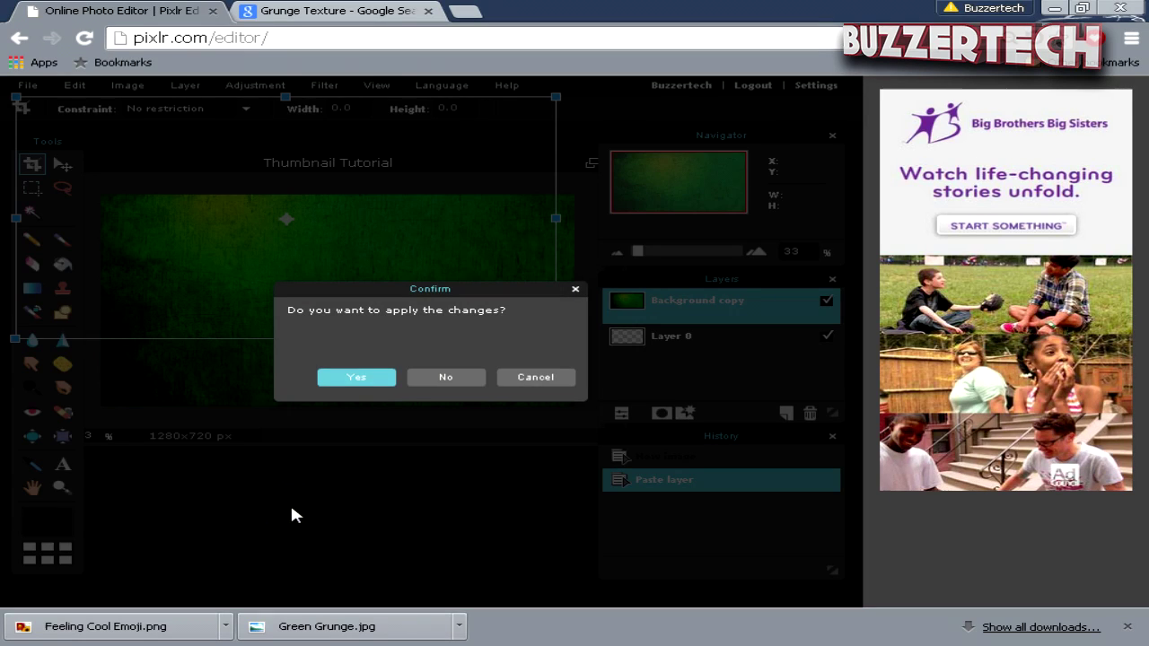
pyautogui.click(356, 377)
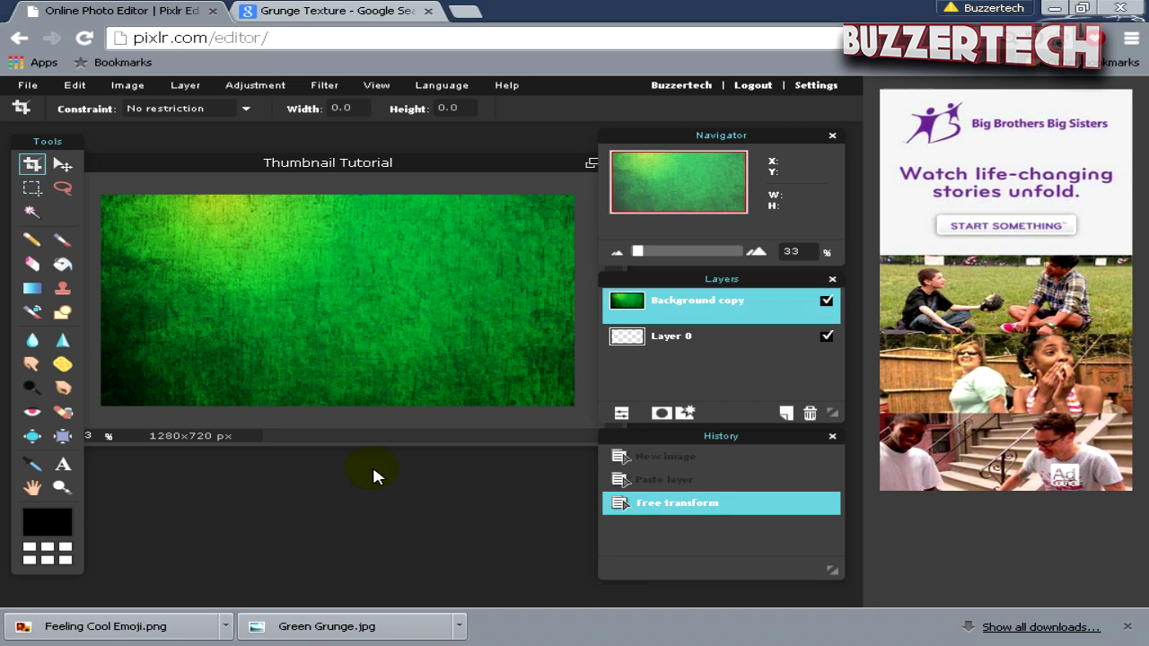
# Add the text 'MAKE AWESOME THUMBNAILS!' to the canvas with the Type tool
pyautogui.click(62, 465)
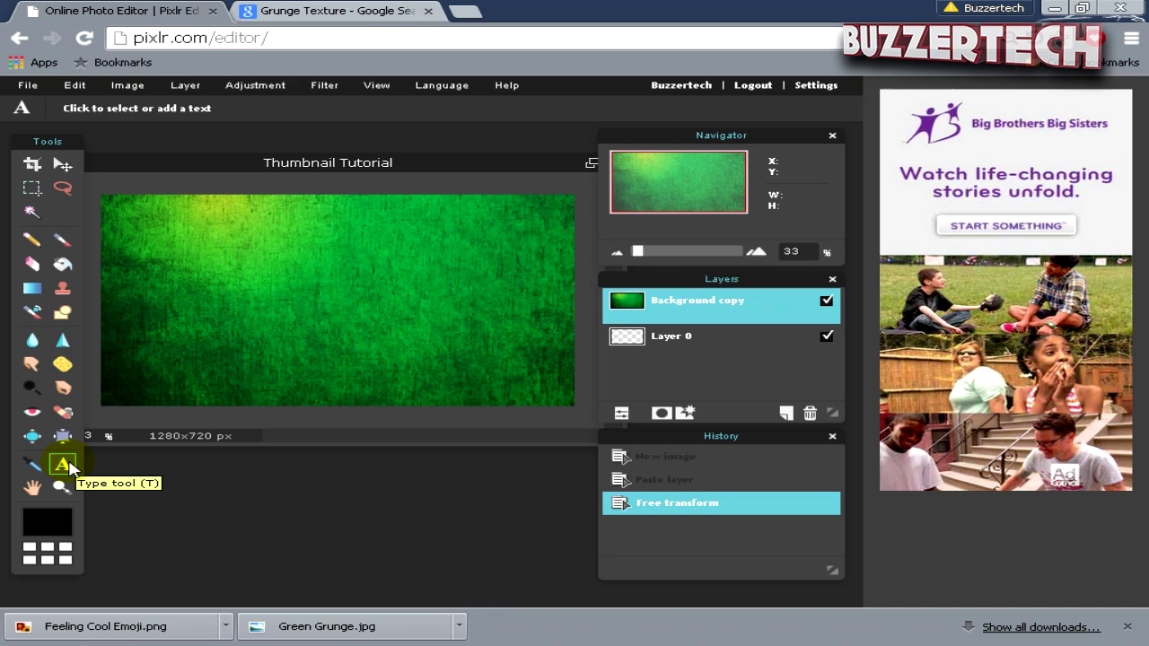
pyautogui.click(189, 231)
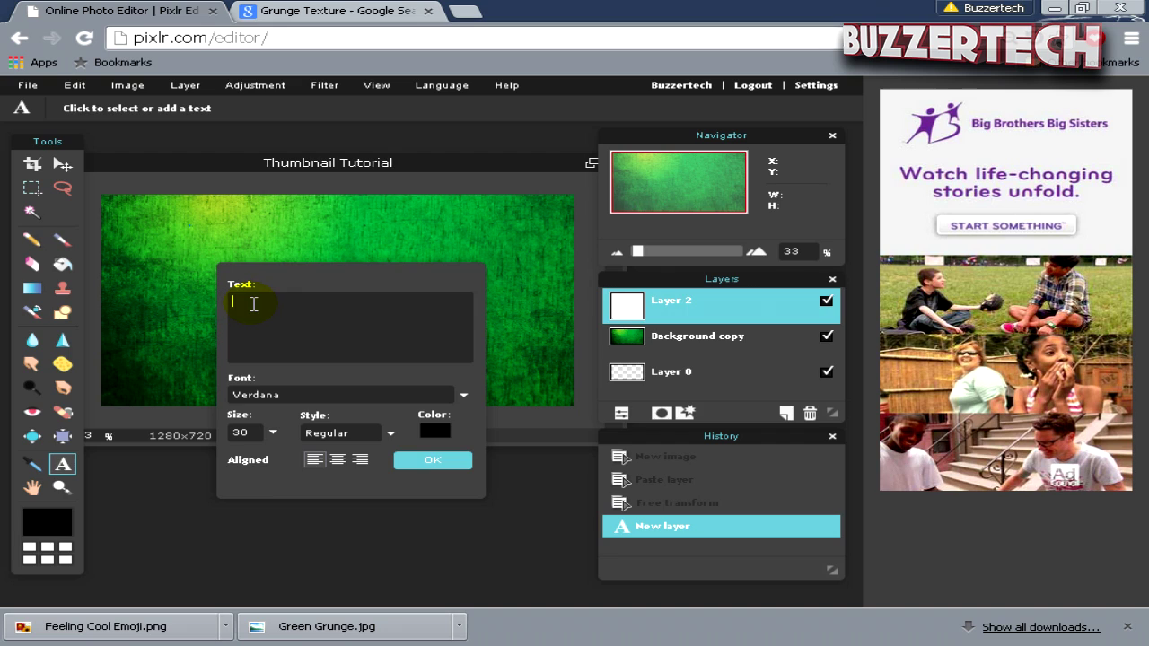
pyautogui.write('MAKE AWESOME THUMBNAILS!')
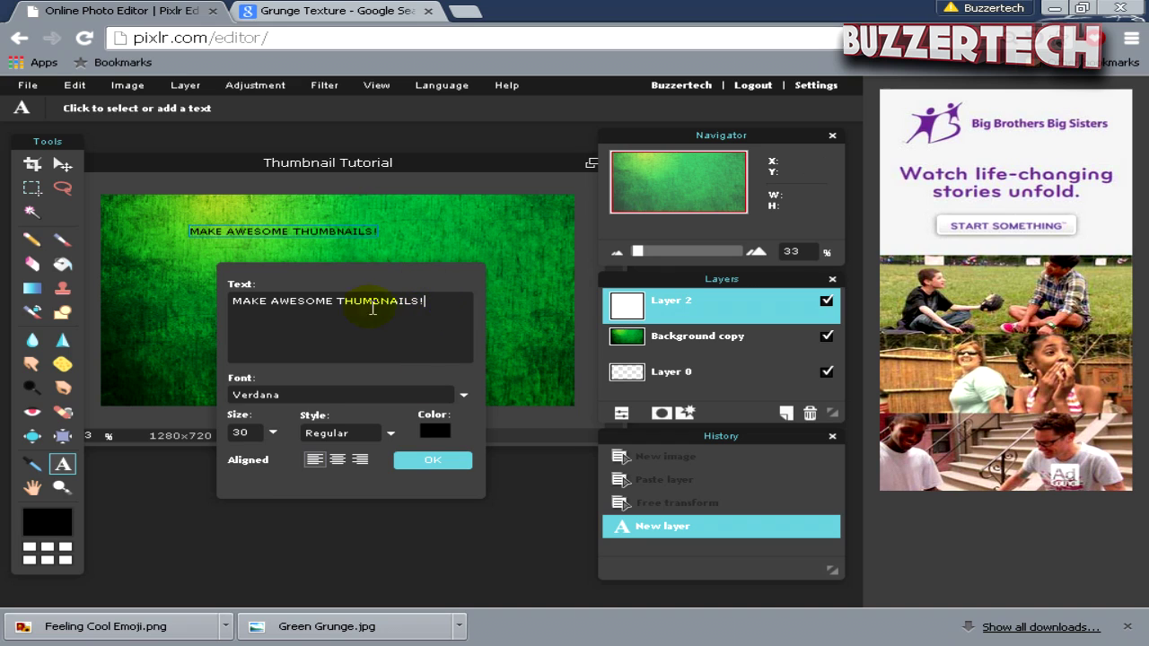
# Set the headline font to TYPOGRAPH PRO at size 68 and shift it left
pyautogui.click(378, 399)
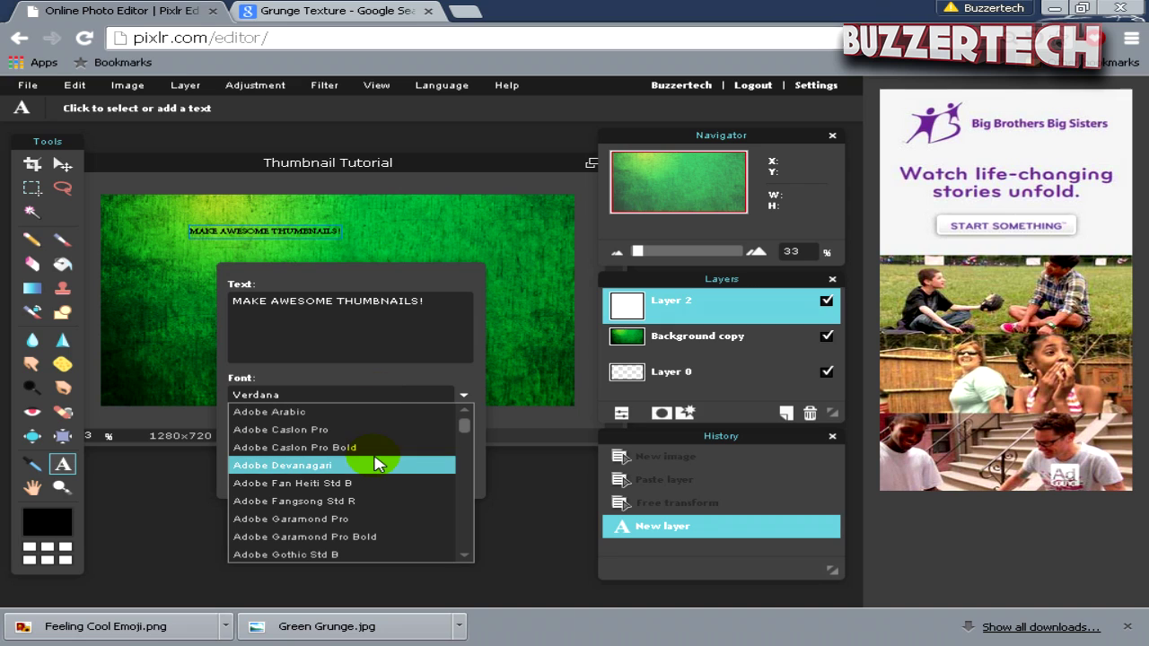
pyautogui.scroll(-3, 378, 464)
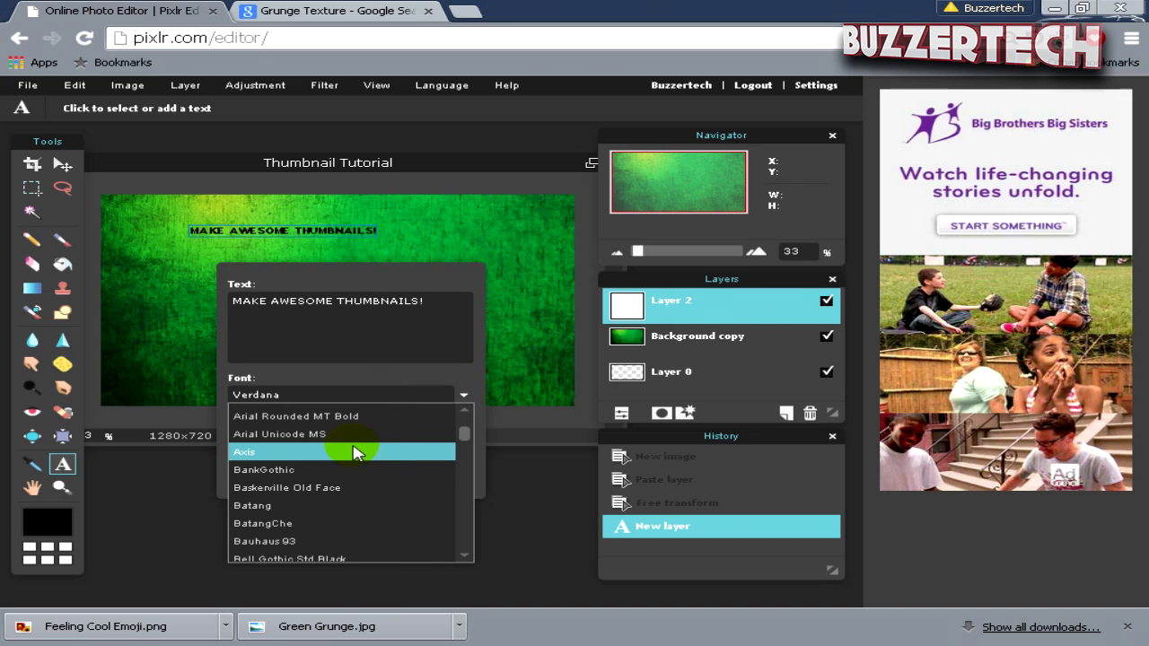
pyautogui.scroll(-10, 464, 431)
pyautogui.click(255, 433)
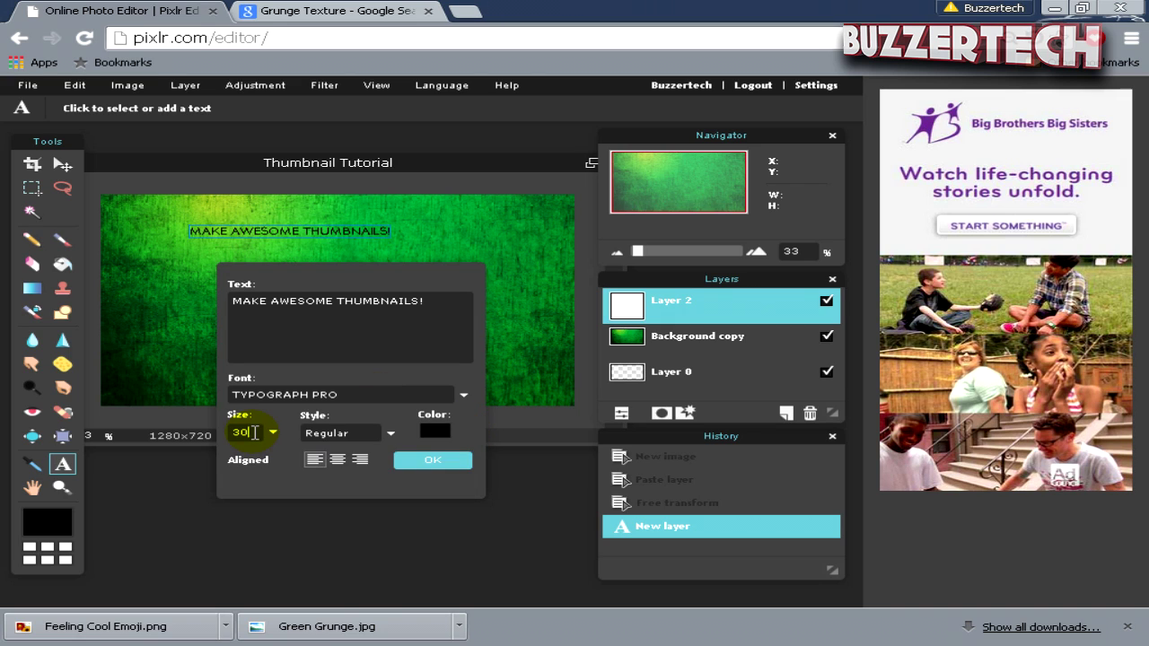
pyautogui.click(269, 432)
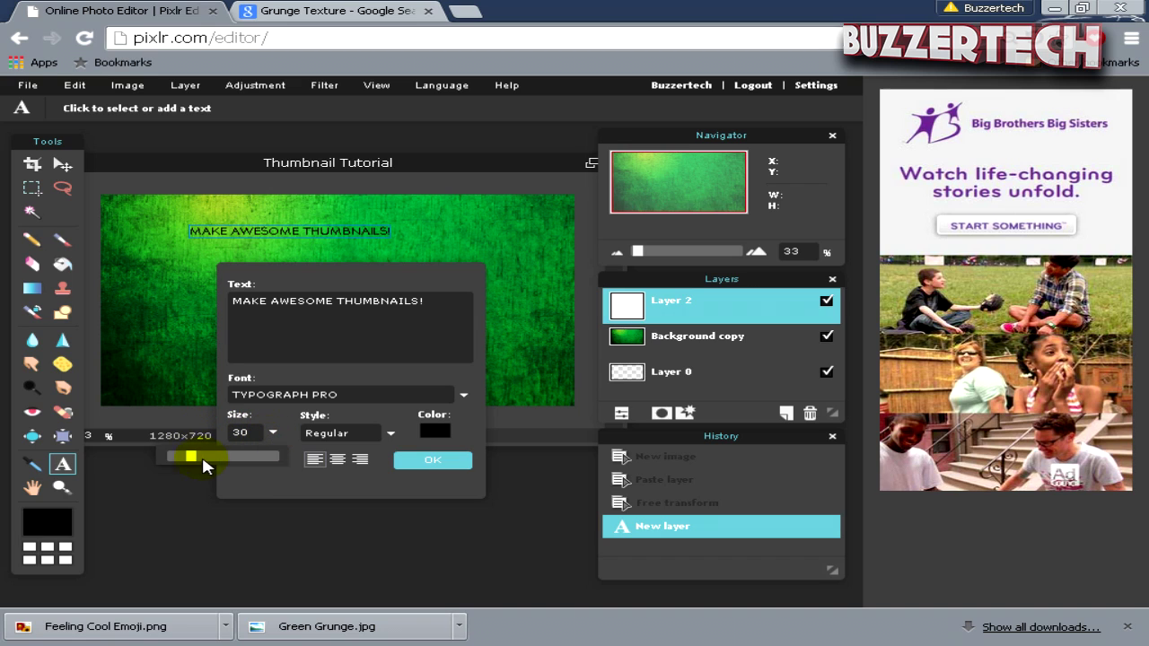
pyautogui.moveTo(191, 461); pyautogui.dragTo(223, 465)
pyautogui.moveTo(446, 251); pyautogui.dragTo(381, 241)
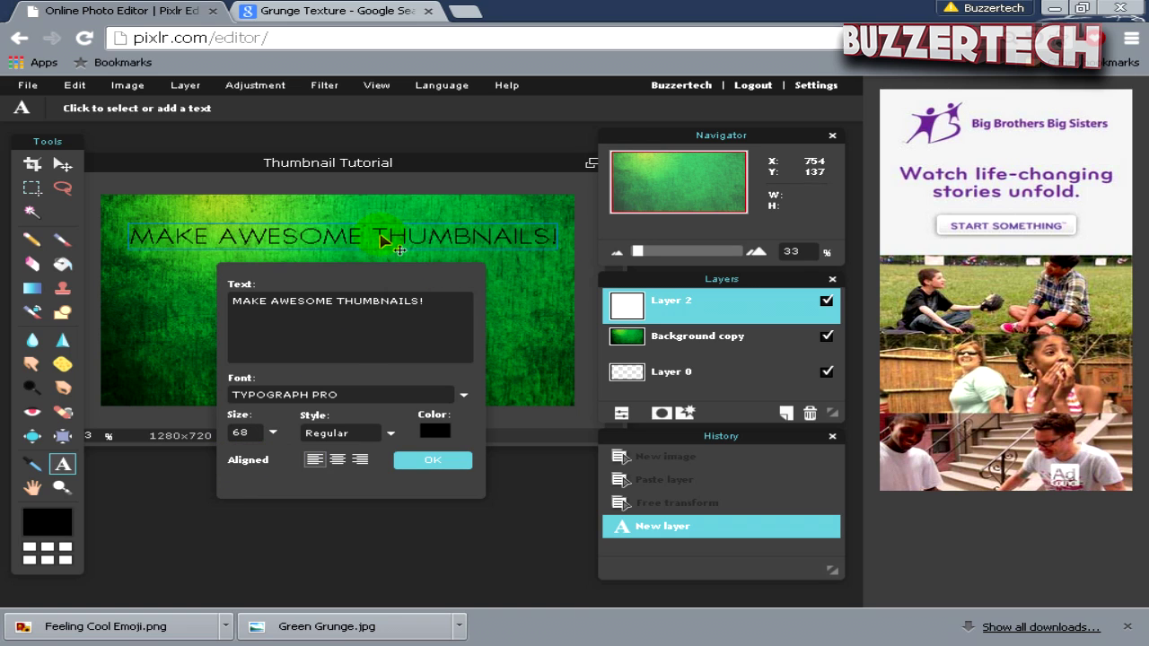
# Make the headline bold and colour it bright yellow
pyautogui.click(392, 434)
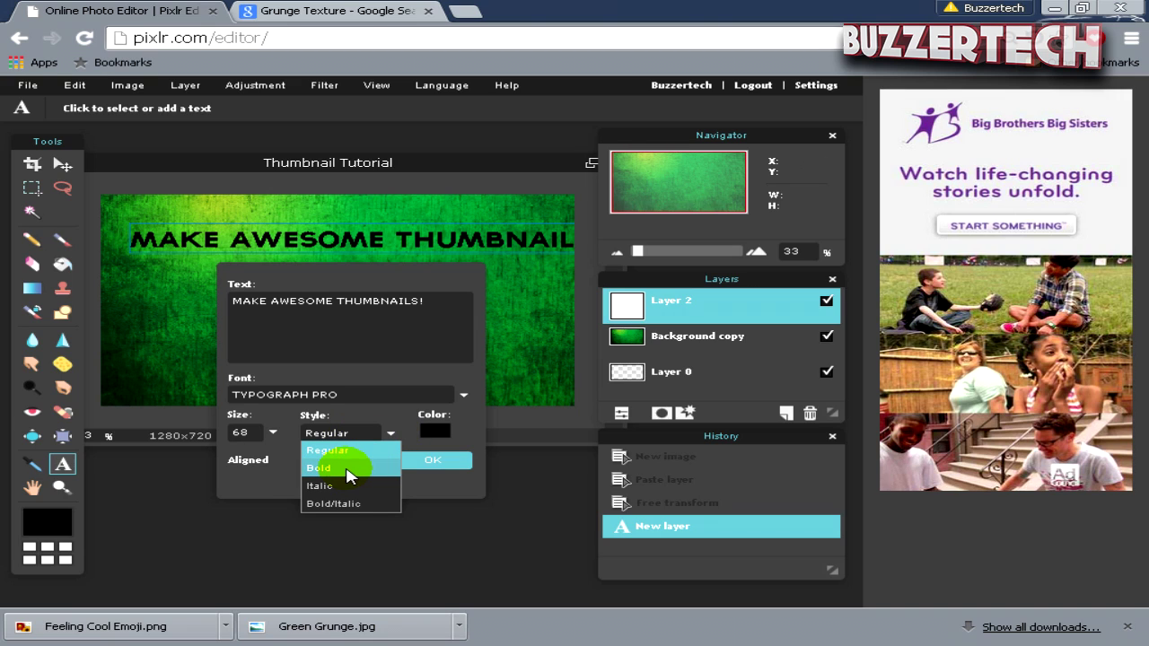
pyautogui.click(348, 467)
pyautogui.moveTo(458, 259); pyautogui.dragTo(409, 239)
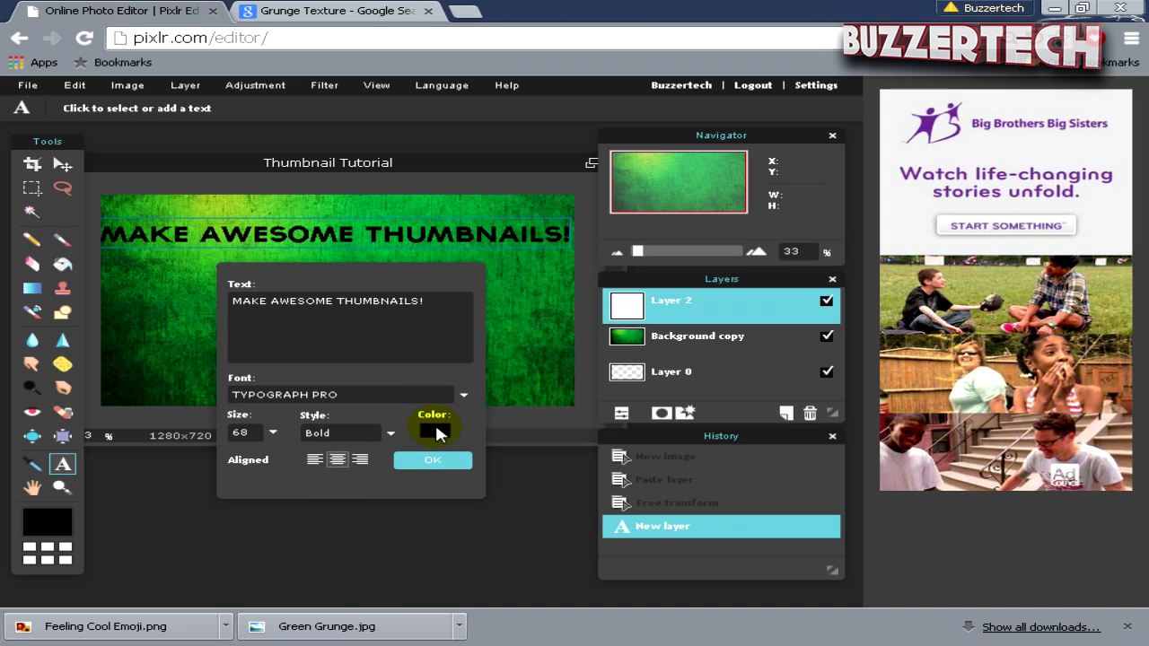
pyautogui.click(435, 434)
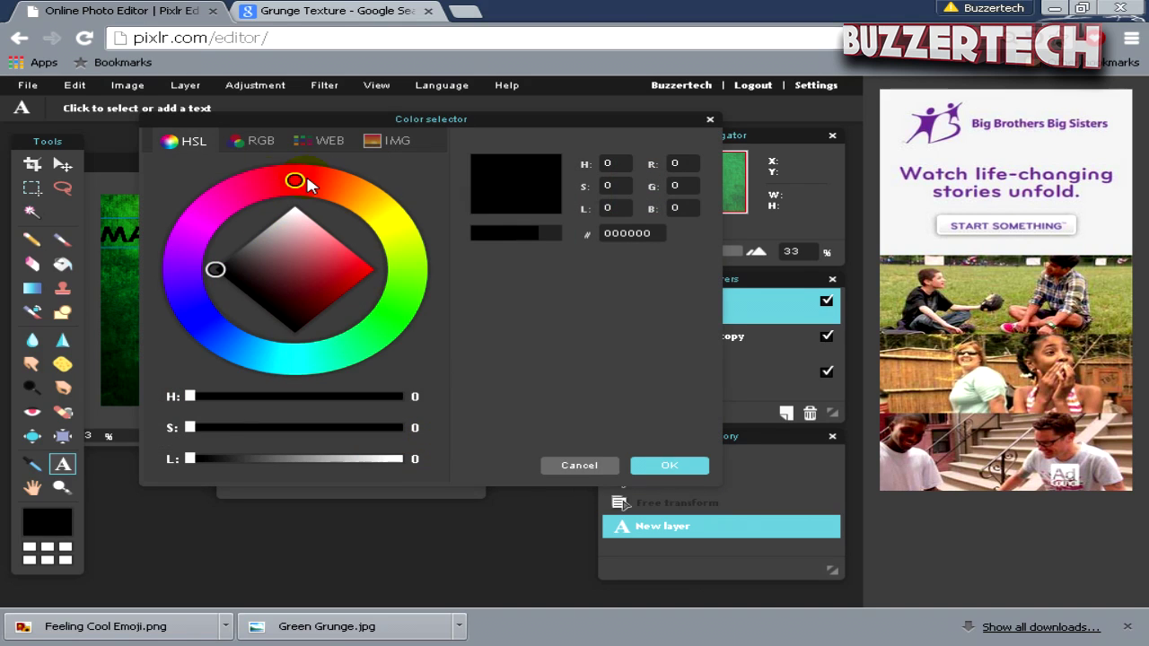
pyautogui.moveTo(293, 186); pyautogui.dragTo(422, 226)
pyautogui.moveTo(357, 273); pyautogui.dragTo(424, 200)
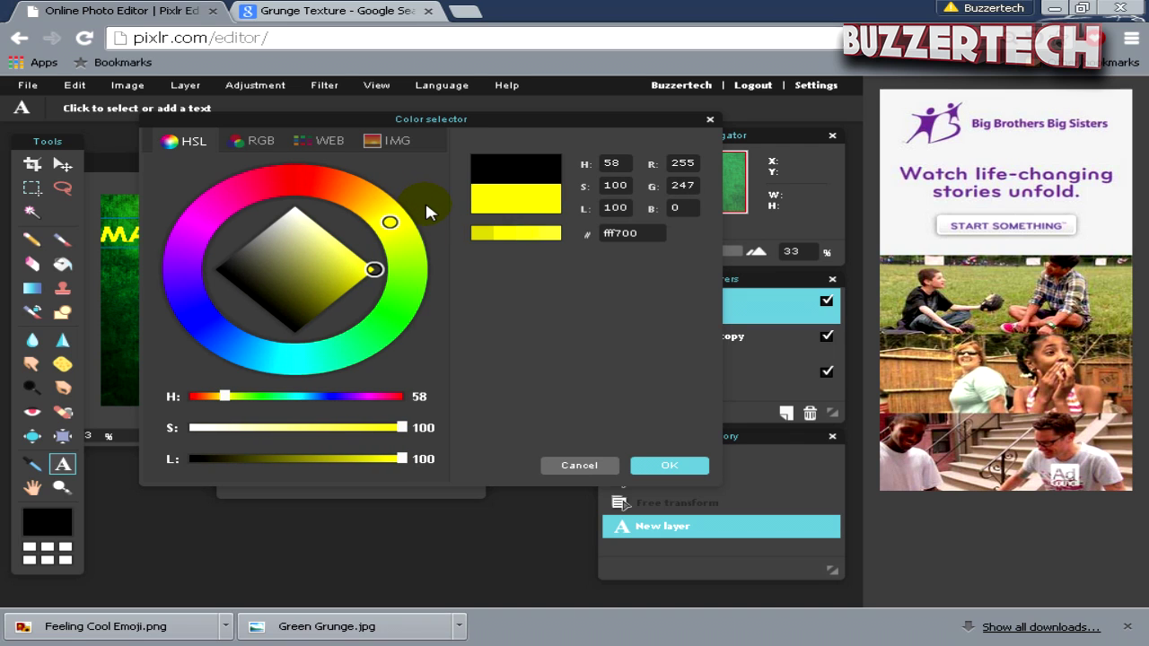
pyautogui.click(668, 474)
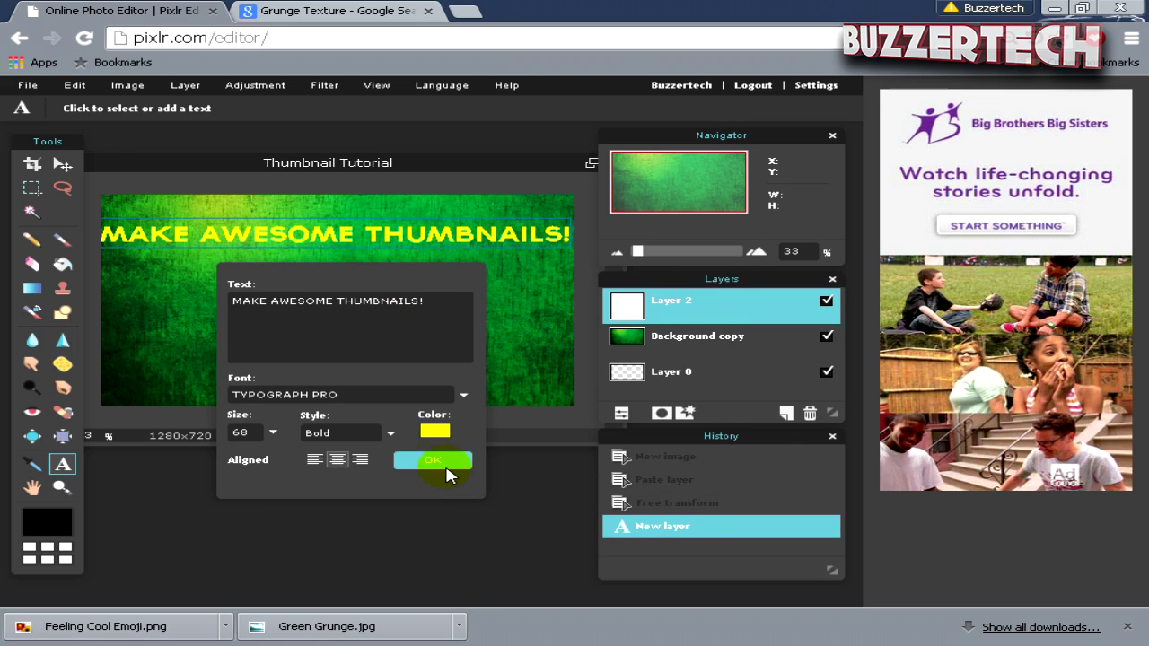
pyautogui.click(448, 468)
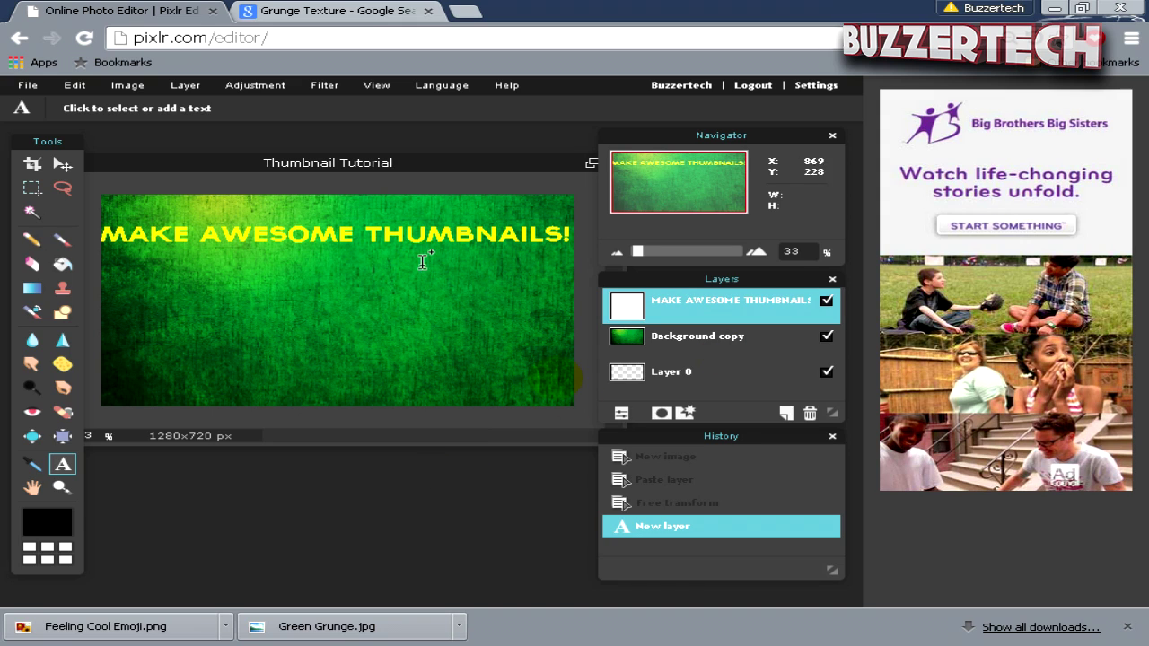
# Give the text a drop shadow with opacity 100 and distance 4
pyautogui.click(684, 415)
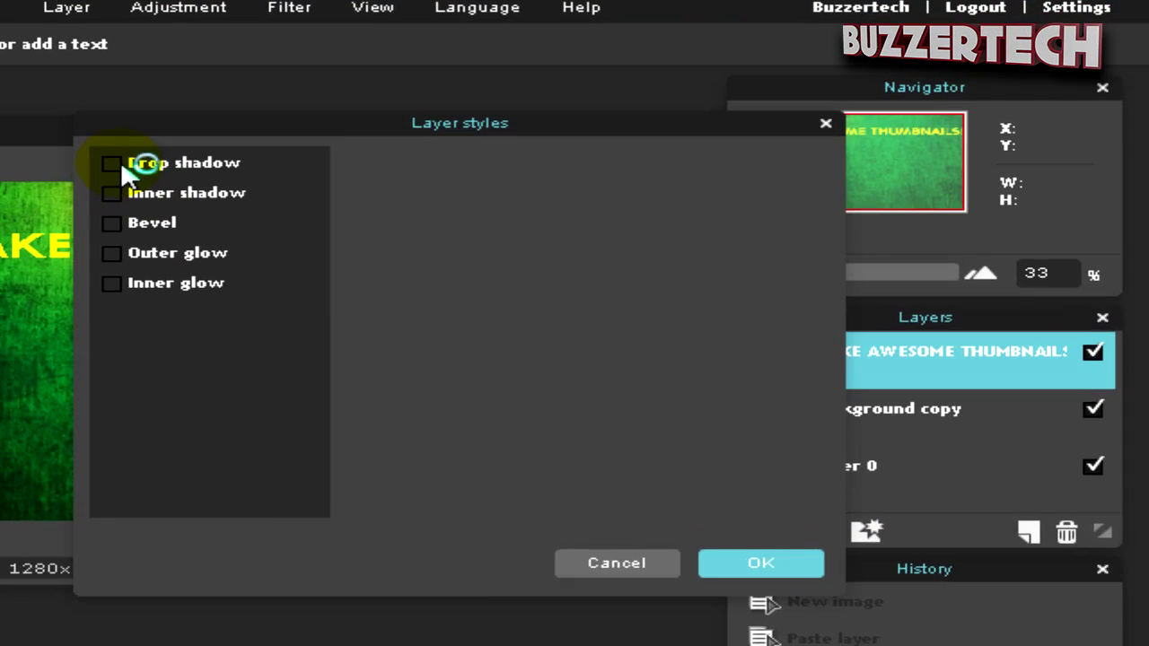
pyautogui.click(112, 164)
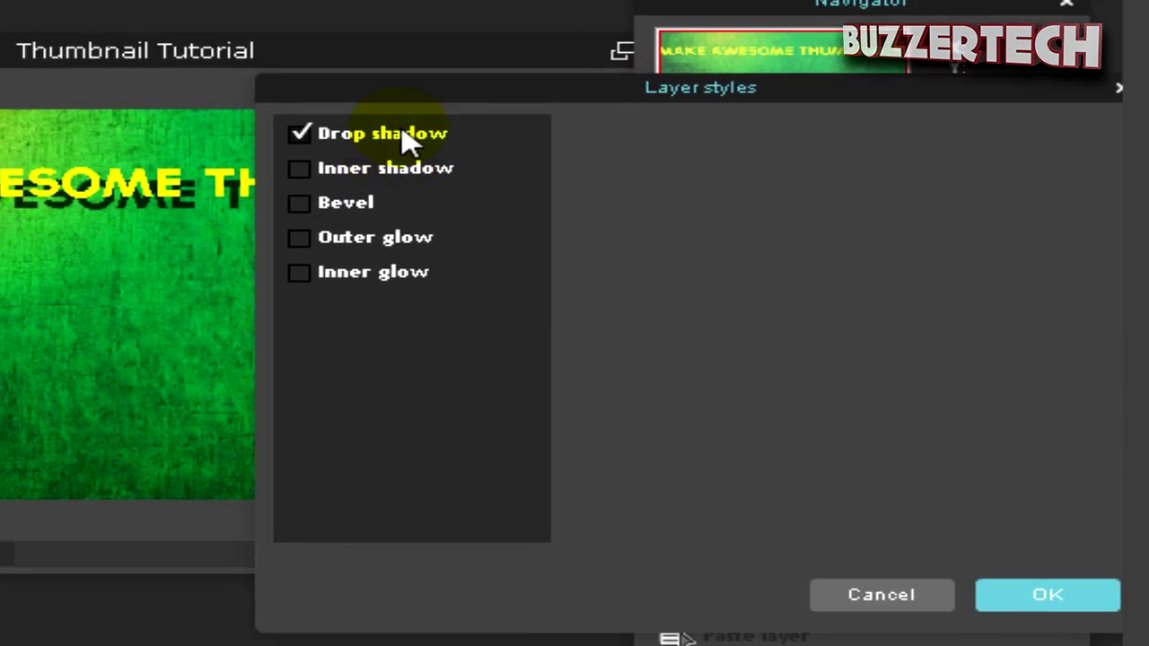
pyautogui.click(204, 161)
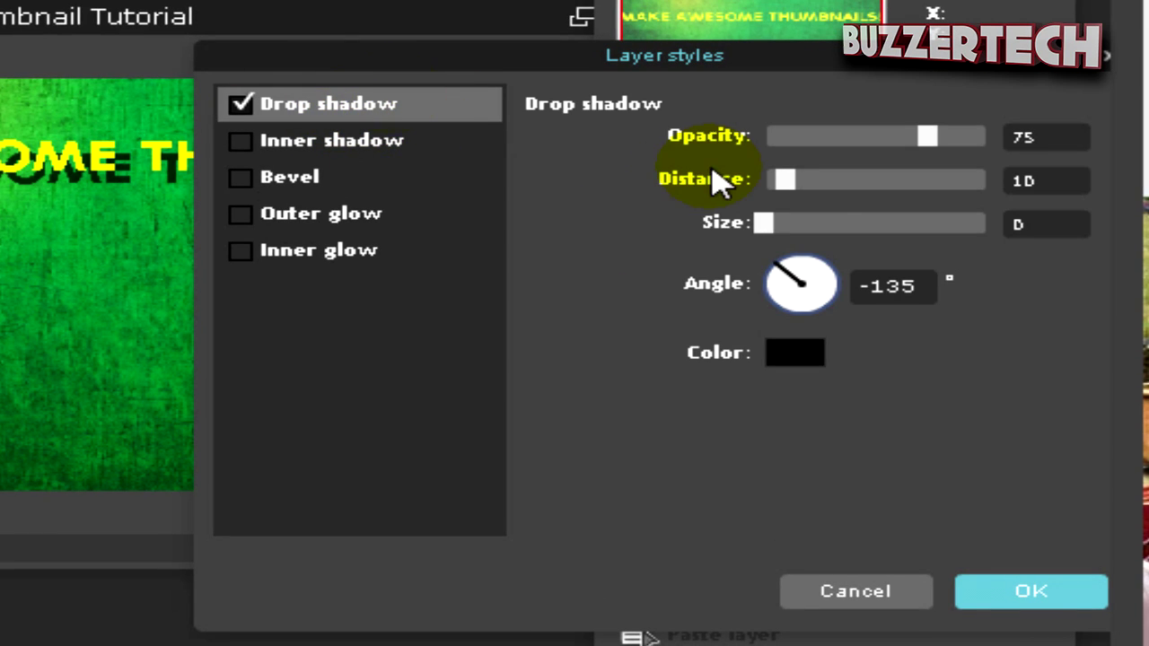
pyautogui.moveTo(937, 146); pyautogui.dragTo(1129, 146)
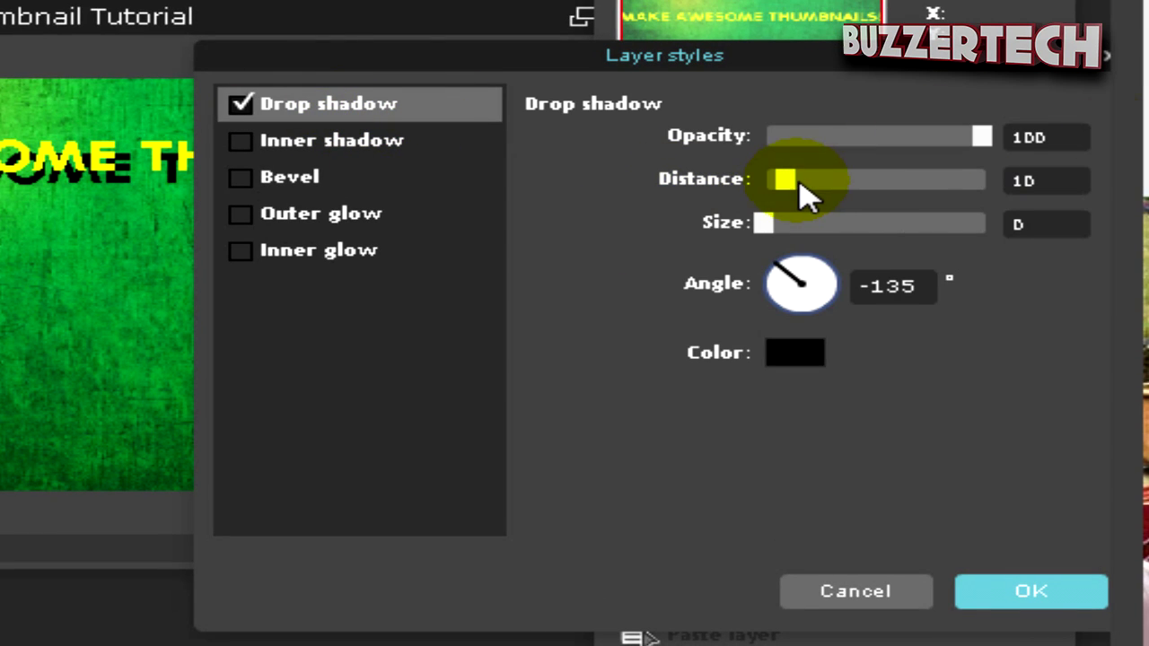
pyautogui.moveTo(788, 183)
pyautogui.mouseDown()
pyautogui.moveTo(798, 179)
pyautogui.moveTo(763, 180)
pyautogui.moveTo(773, 182)
pyautogui.mouseUp()
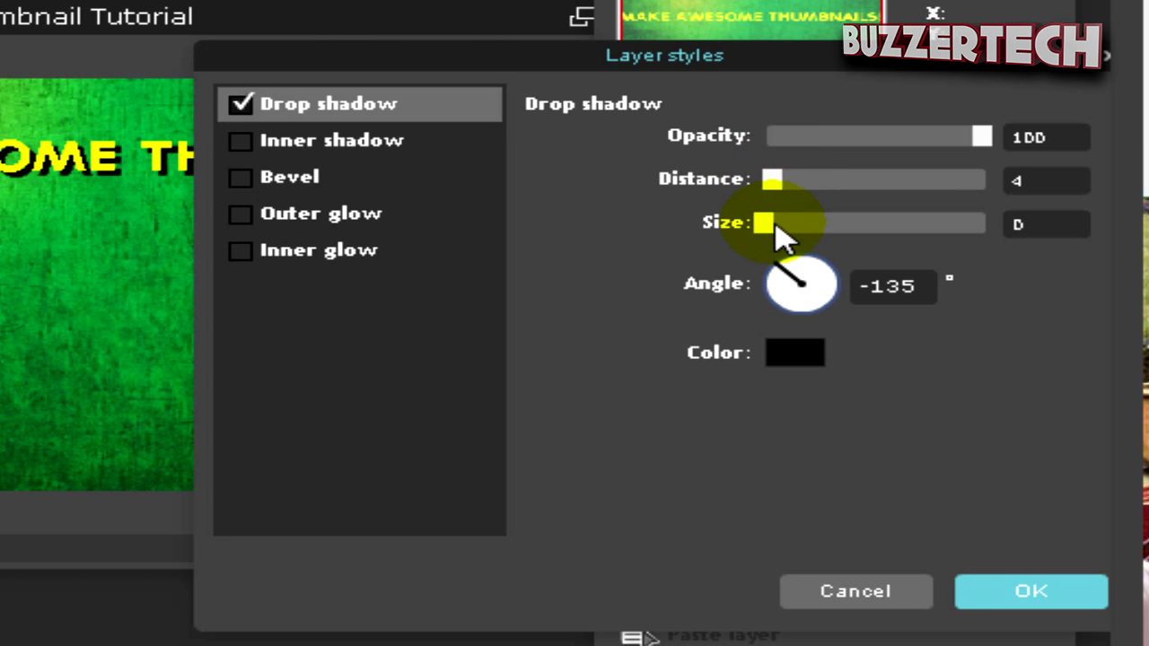
pyautogui.moveTo(763, 224); pyautogui.dragTo(795, 231)
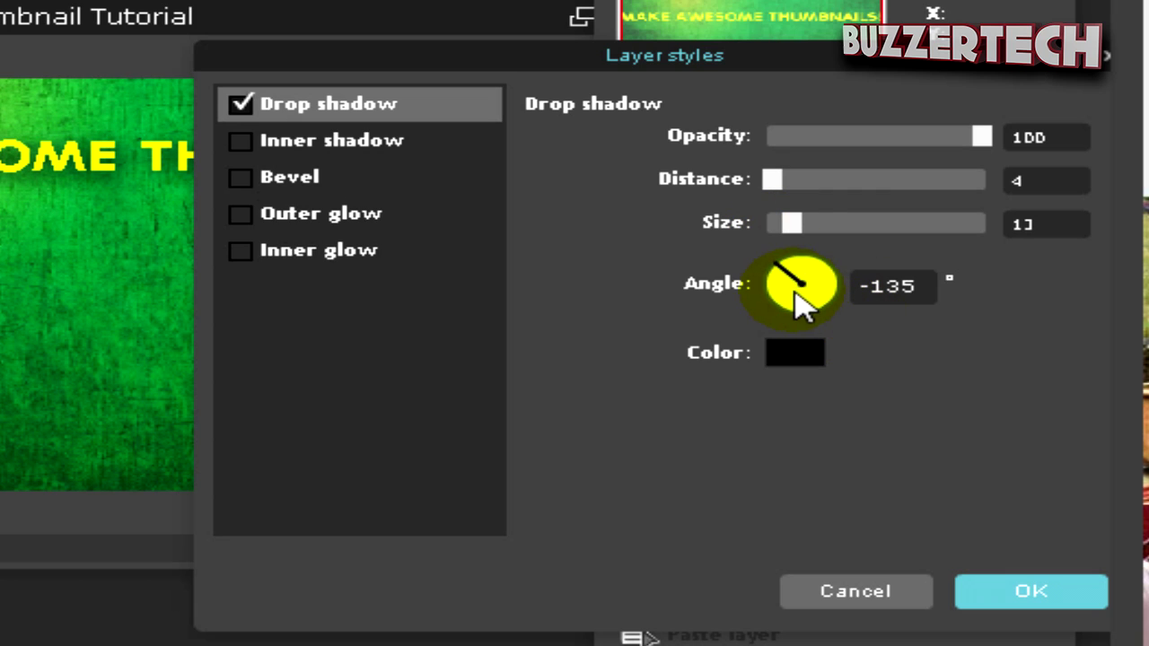
# Add a black outer glow with hardness 3 and size 17, then apply the styles
pyautogui.click(287, 191)
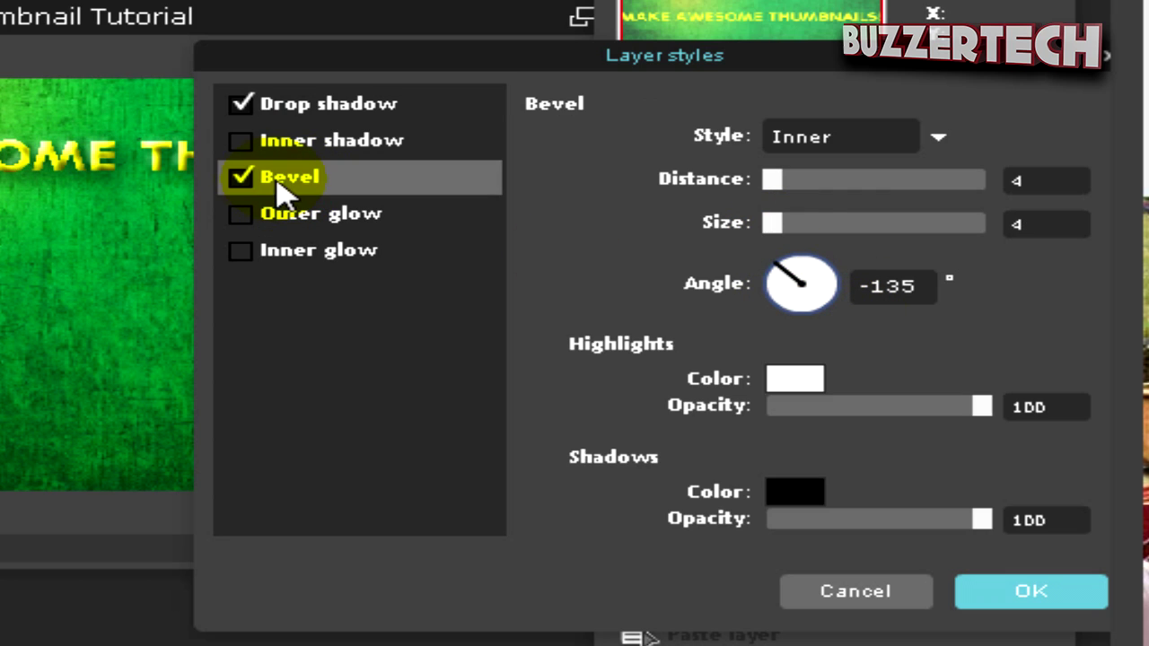
pyautogui.click(242, 181)
pyautogui.click(242, 146)
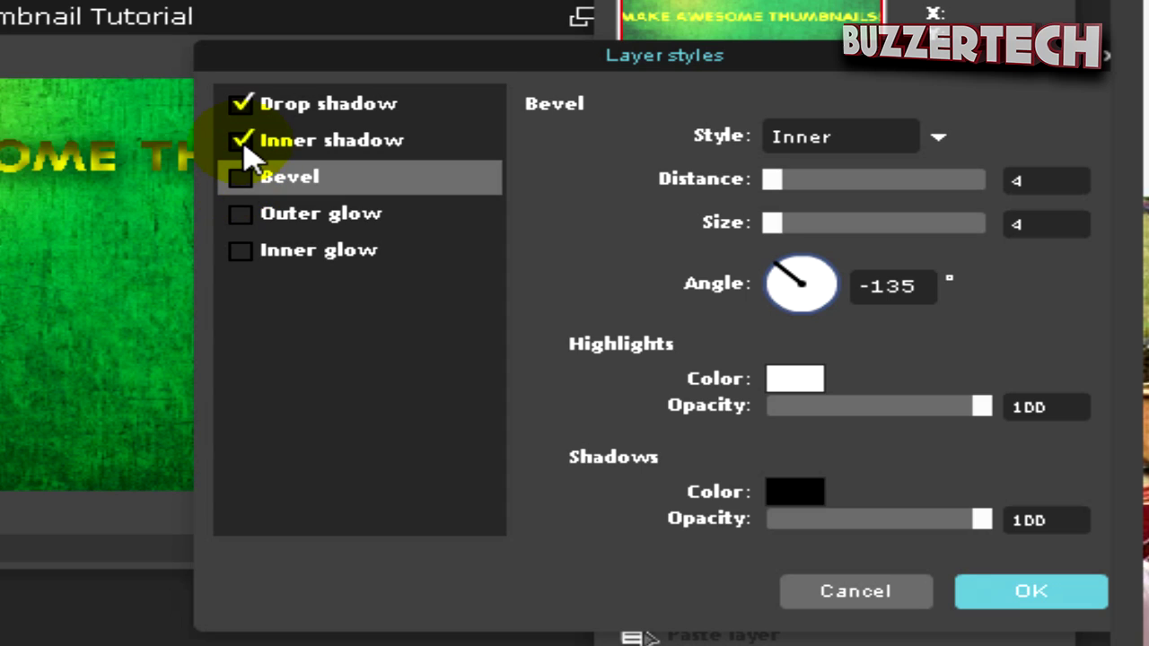
pyautogui.click(243, 145)
pyautogui.click(246, 215)
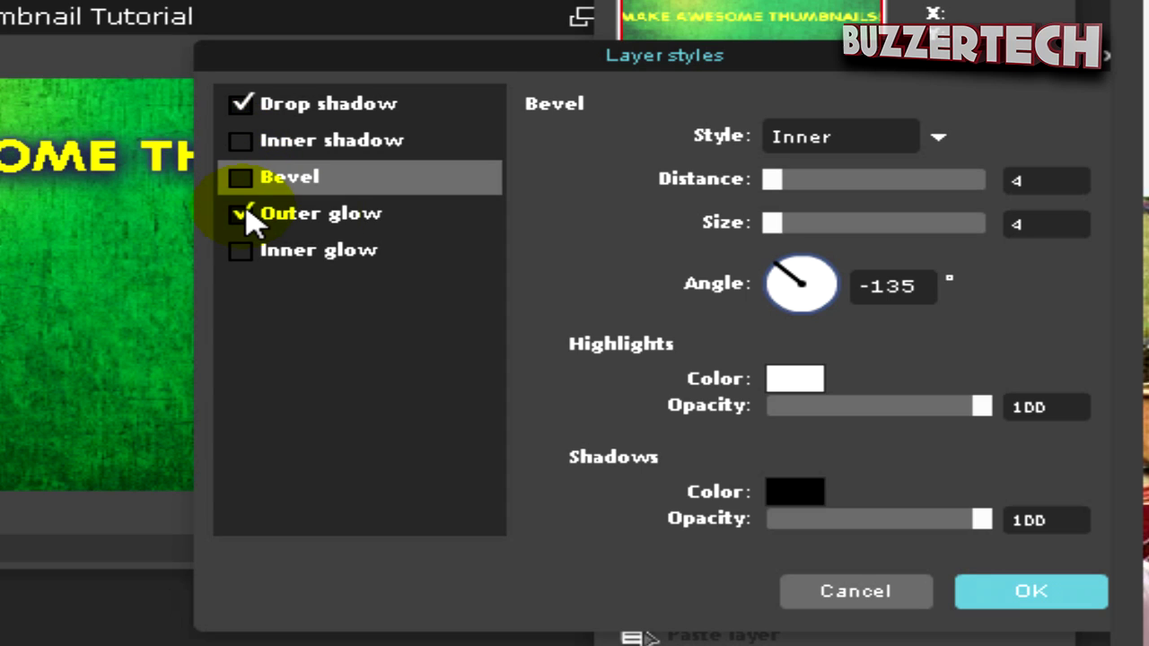
pyautogui.click(341, 226)
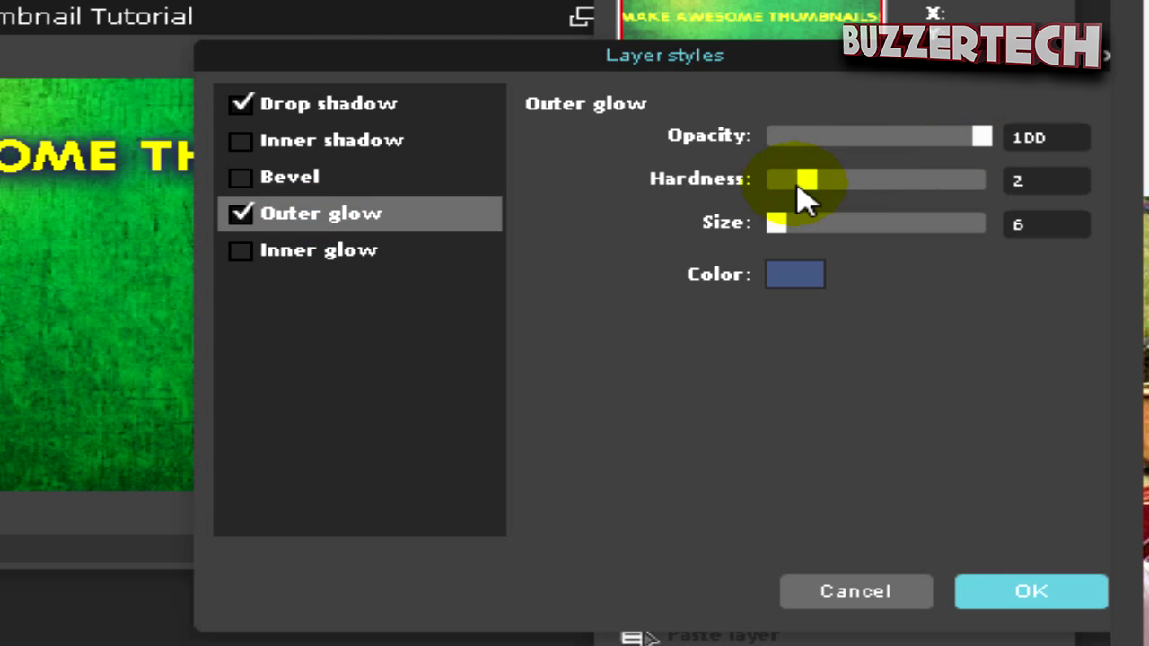
pyautogui.moveTo(813, 192)
pyautogui.mouseDown()
pyautogui.moveTo(878, 187)
pyautogui.moveTo(823, 185)
pyautogui.mouseUp()
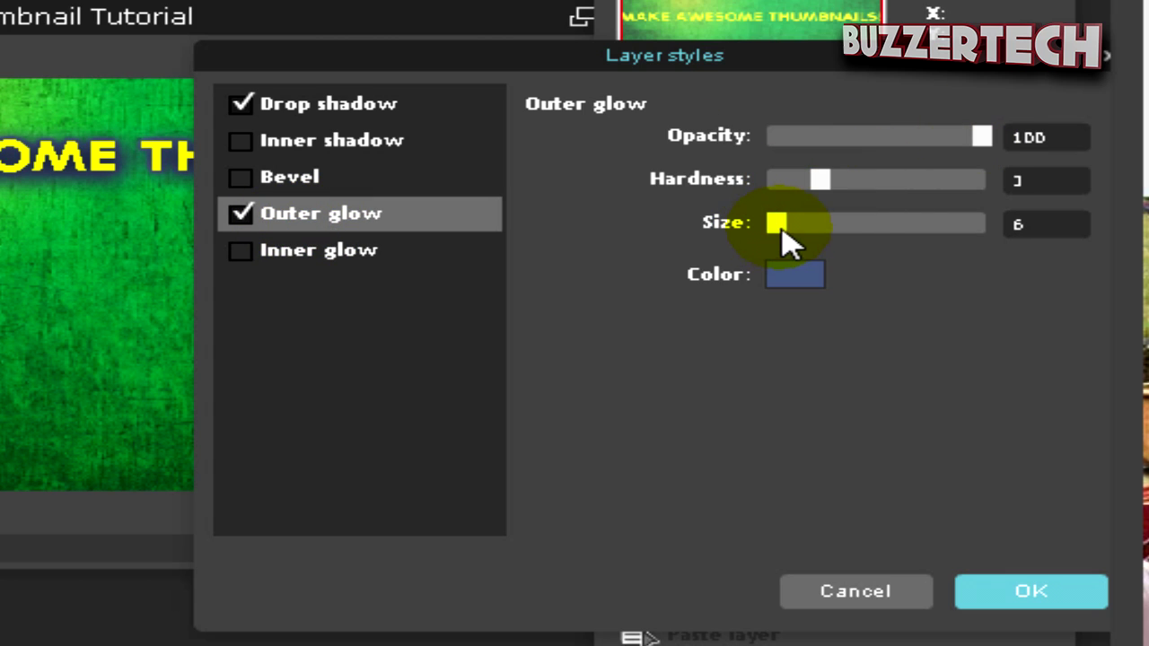
pyautogui.moveTo(783, 231)
pyautogui.mouseDown()
pyautogui.moveTo(823, 230)
pyautogui.moveTo(800, 231)
pyautogui.mouseUp()
pyautogui.click(798, 276)
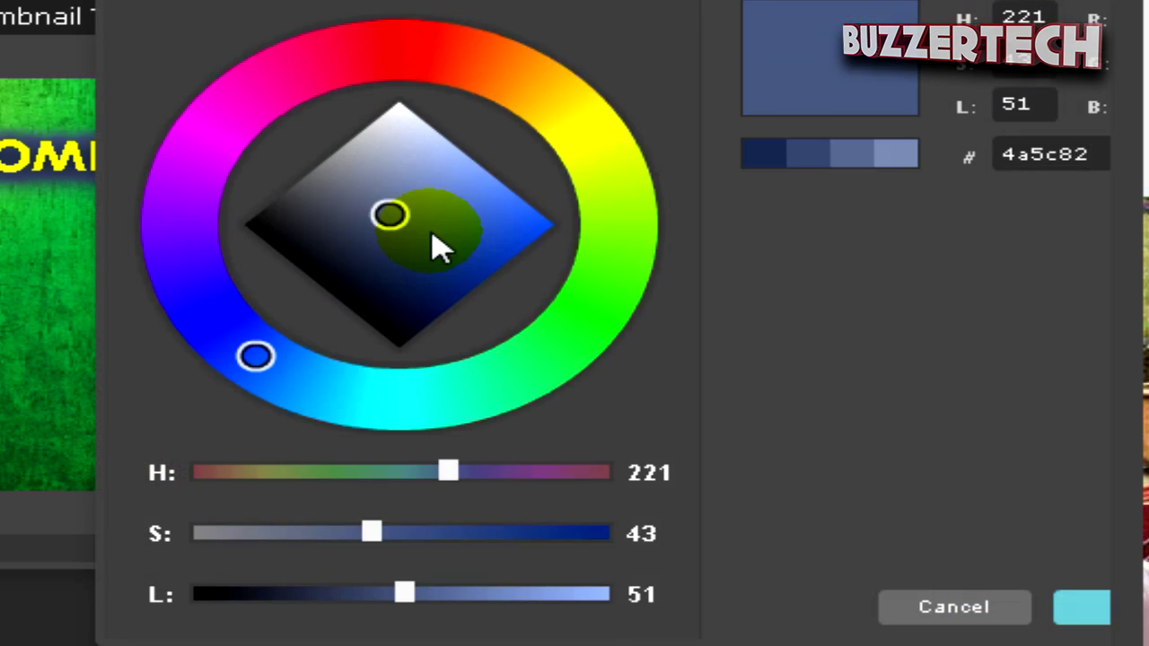
pyautogui.moveTo(437, 247); pyautogui.dragTo(95, 225)
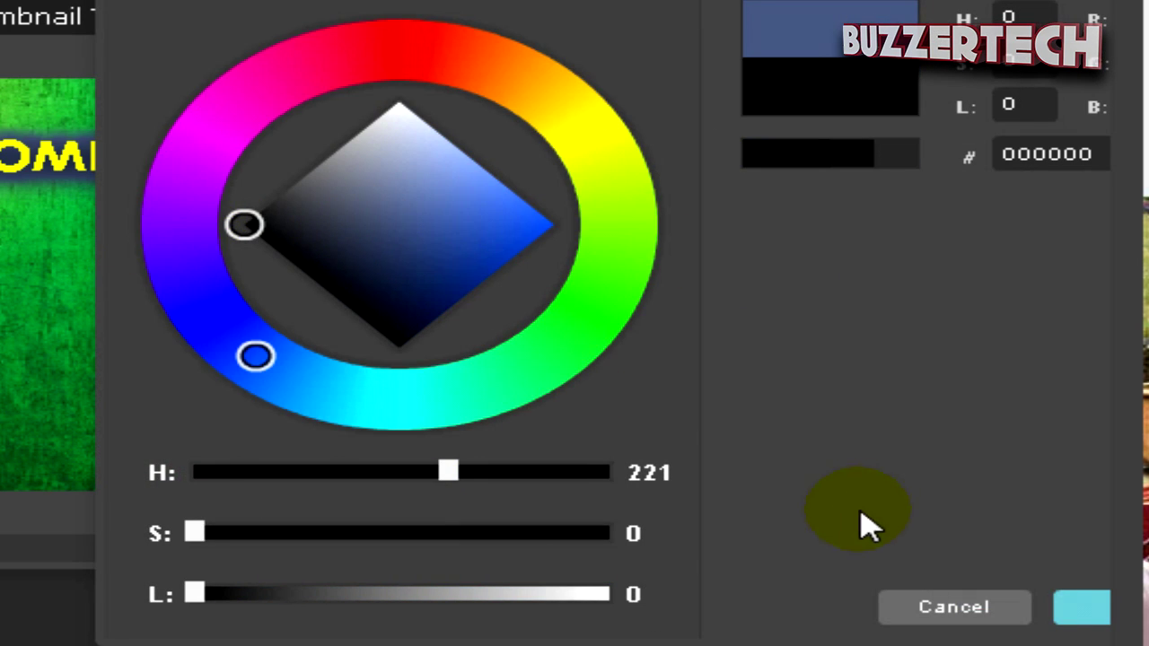
pyautogui.click(1100, 610)
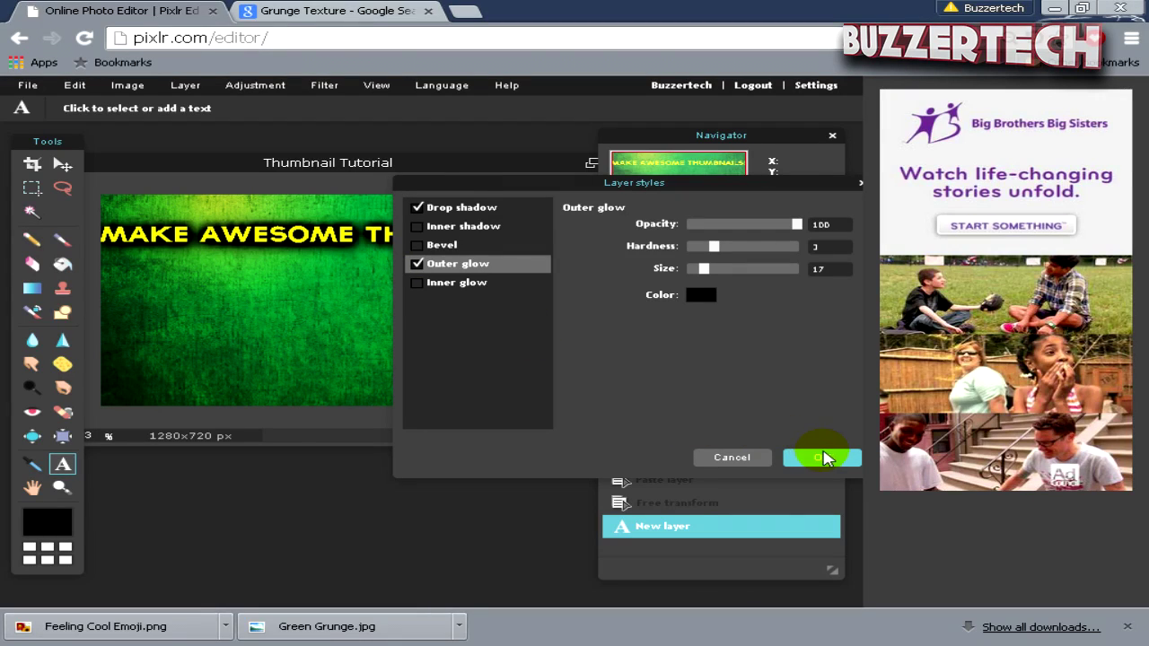
pyautogui.click(824, 459)
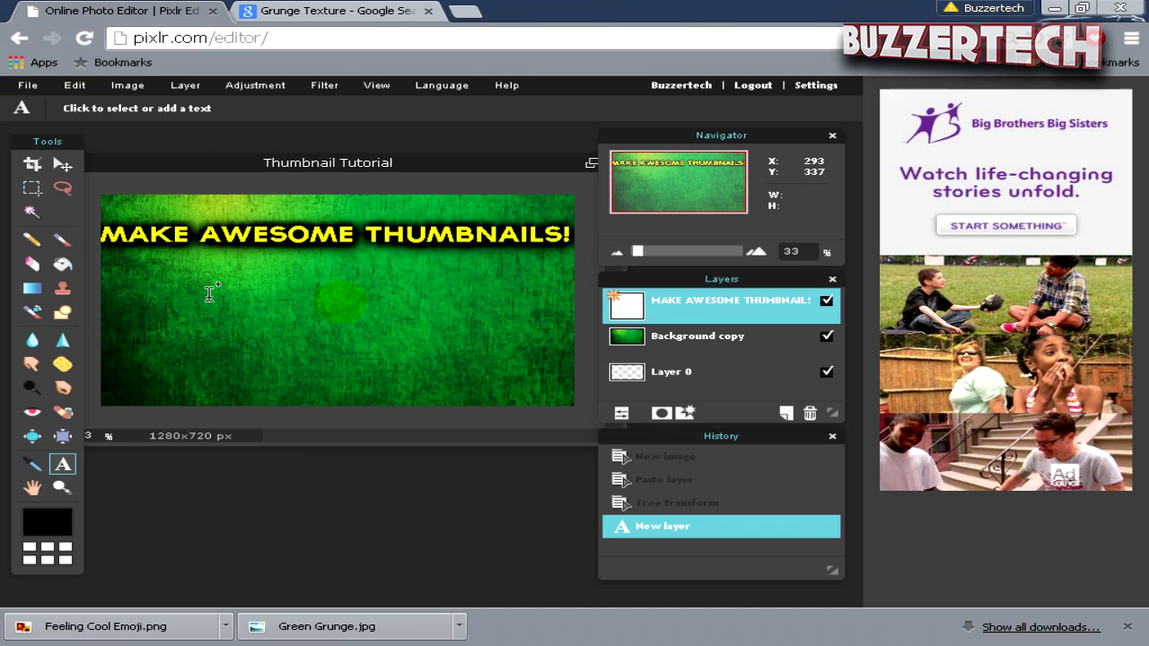
pyautogui.click(29, 88)
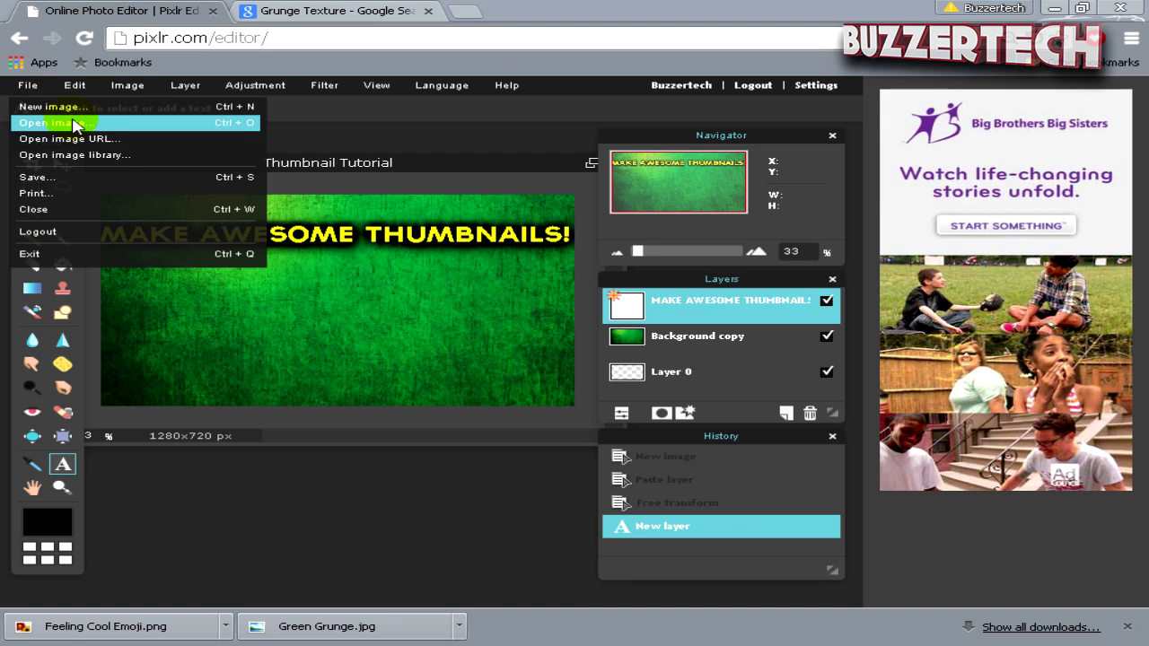
# Open the Feeling Cool Emoji image from the computer
pyautogui.click(75, 124)
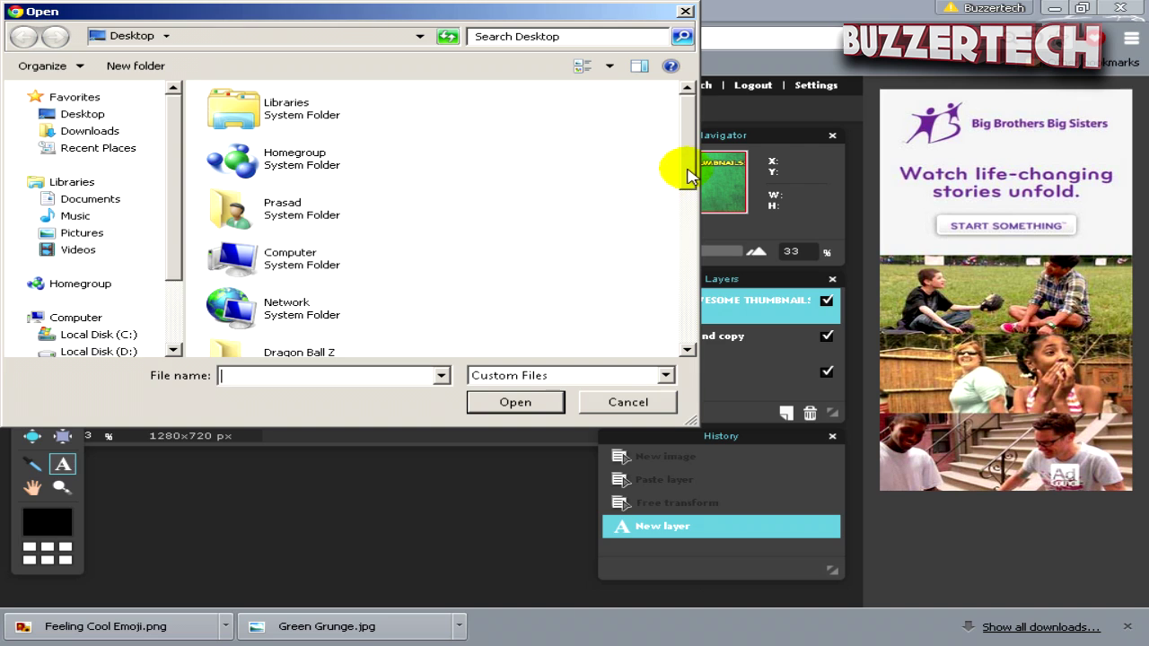
pyautogui.moveTo(689, 175); pyautogui.dragTo(691, 251)
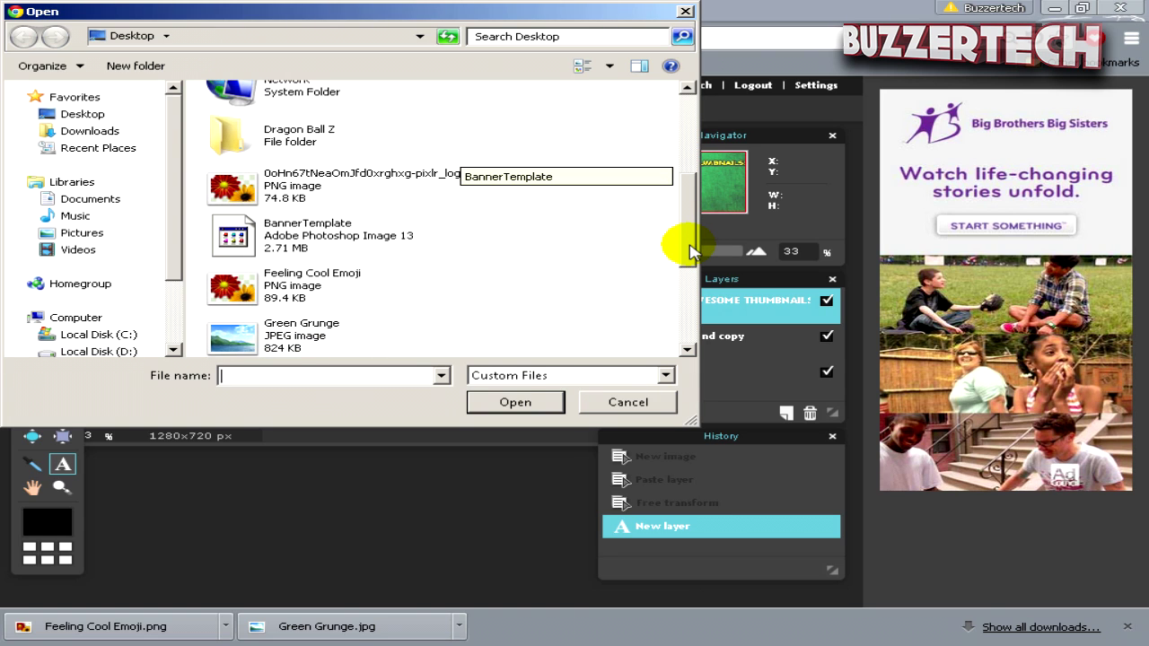
pyautogui.click(244, 292)
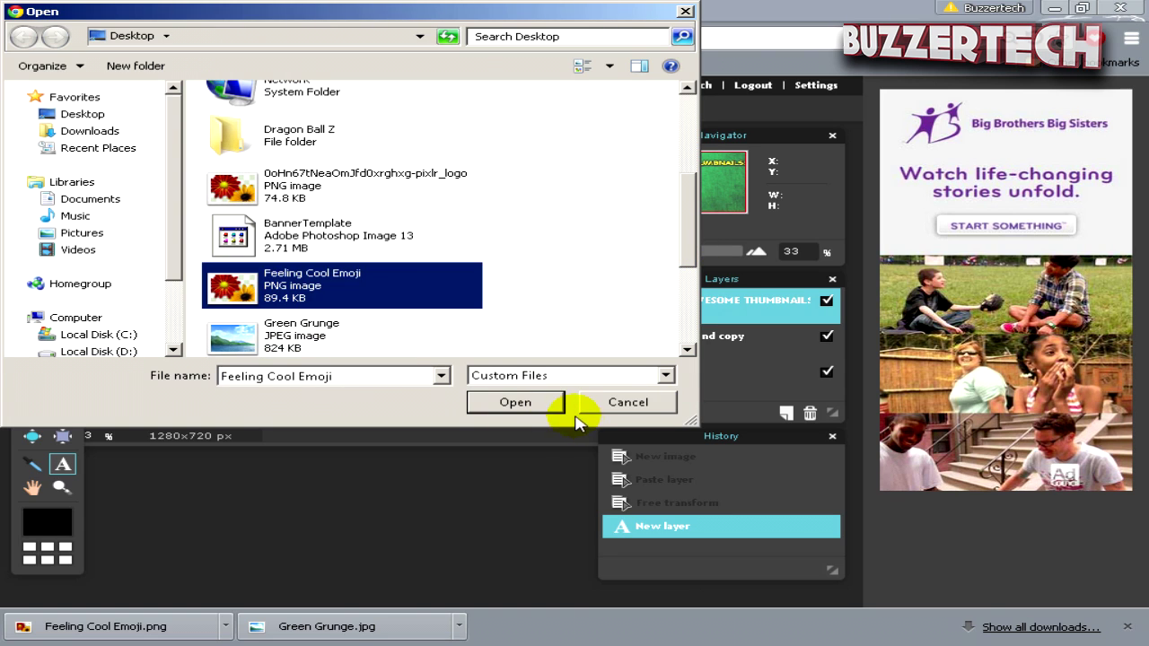
pyautogui.click(525, 406)
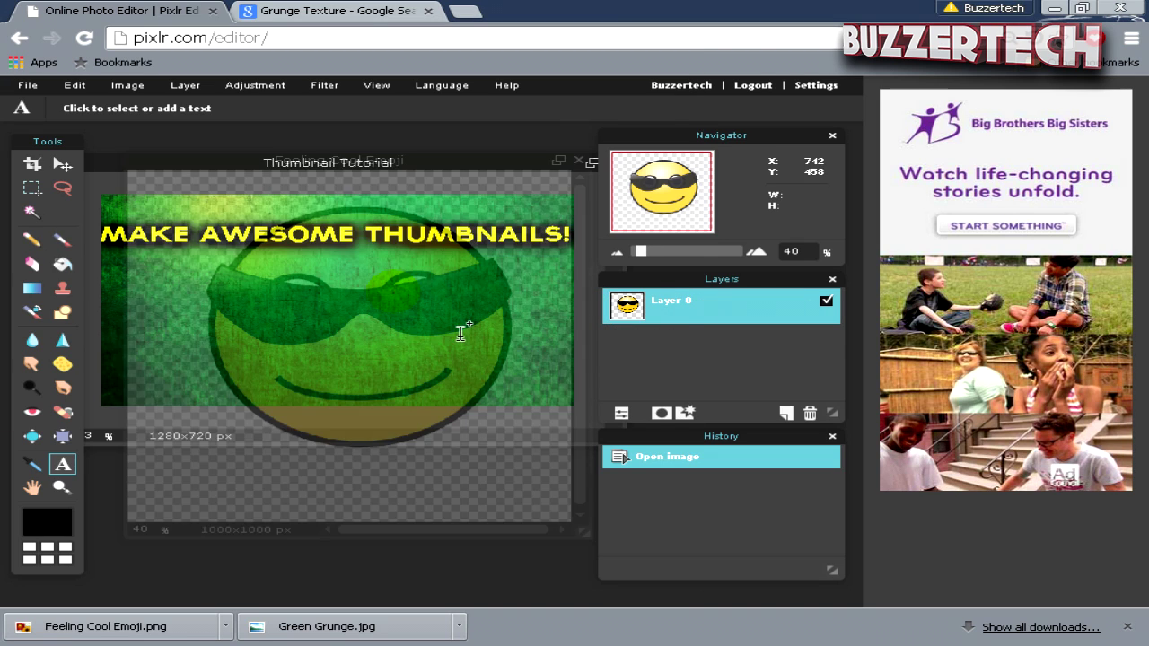
pyautogui.click(304, 259)
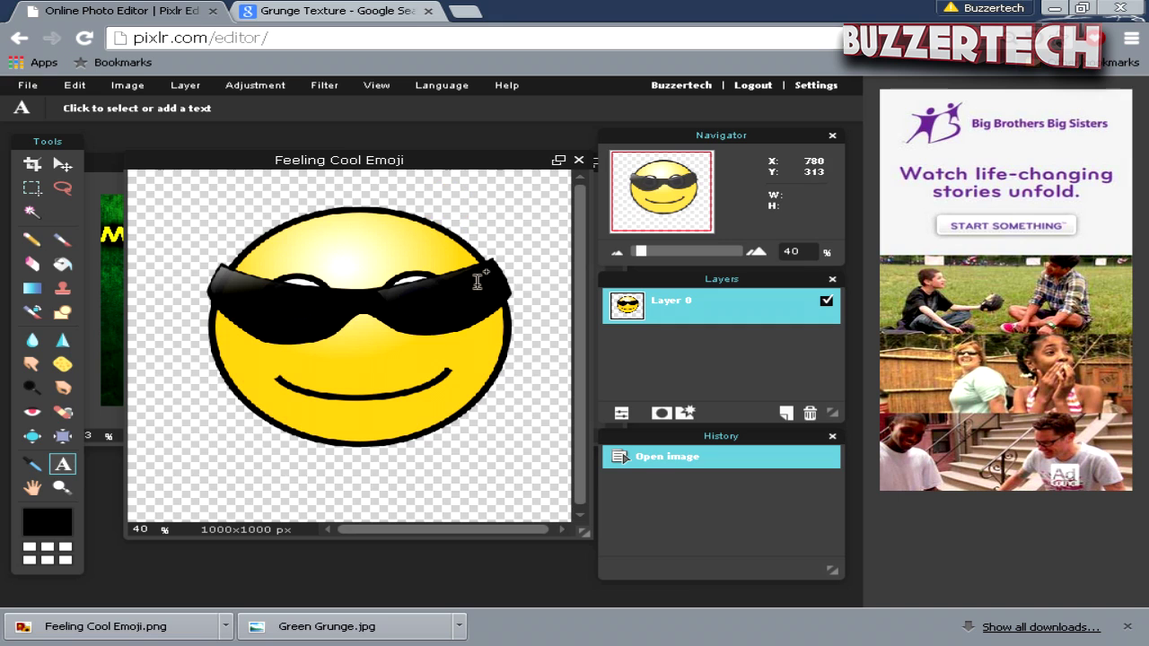
# Drag the emoji layer onto the green Thumbnail Tutorial canvas with the Move tool
pyautogui.click(62, 164)
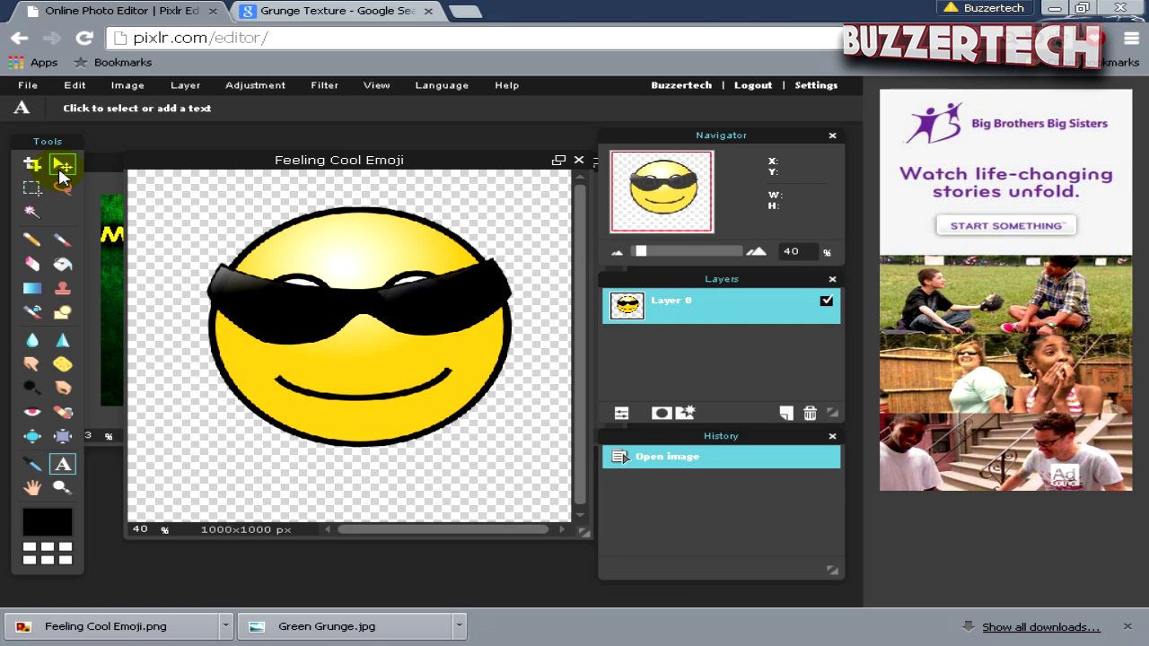
pyautogui.moveTo(342, 269); pyautogui.dragTo(386, 310)
pyautogui.moveTo(685, 308); pyautogui.dragTo(126, 262)
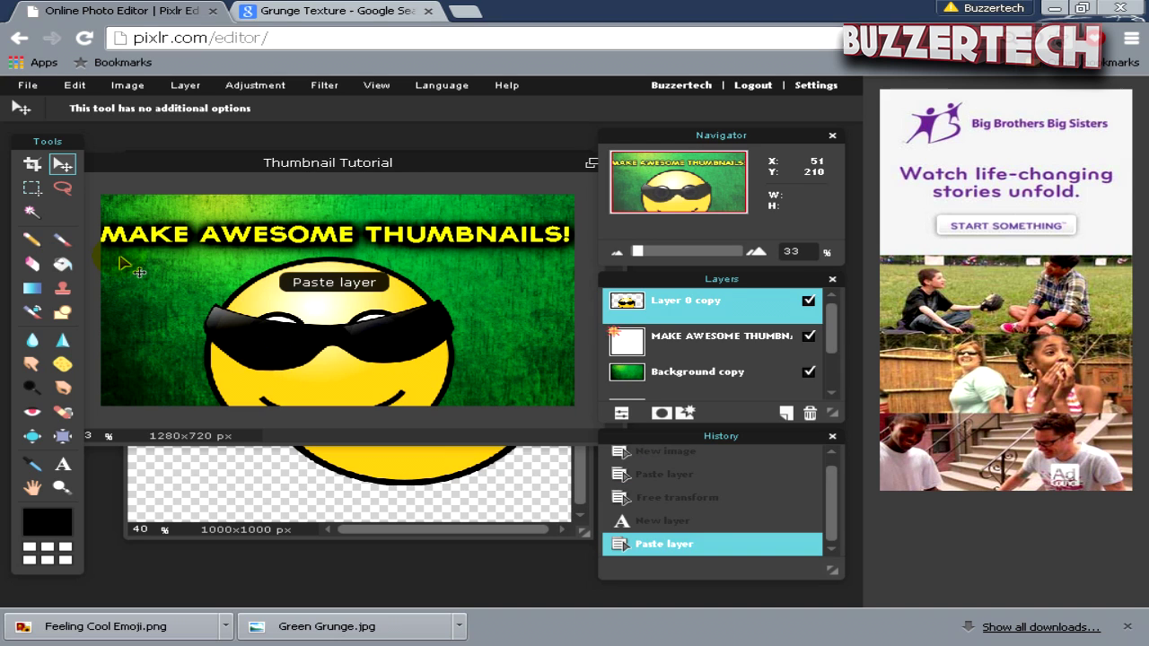
# Close the emoji image without saving and move the emoji up and right
pyautogui.click(304, 502)
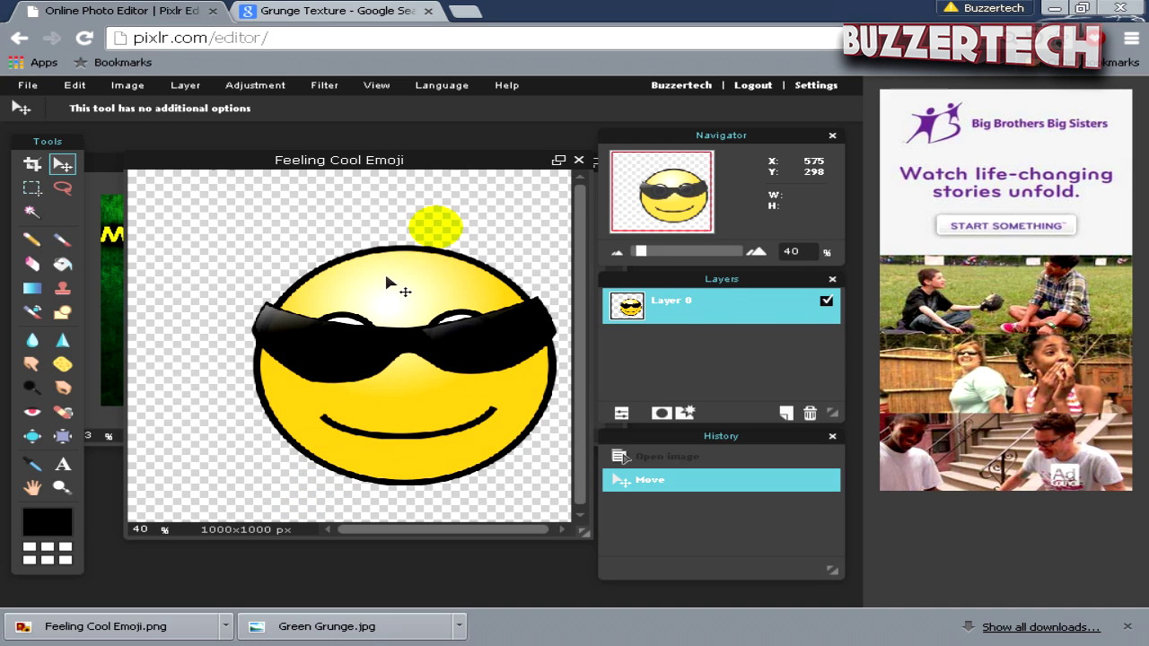
pyautogui.click(579, 160)
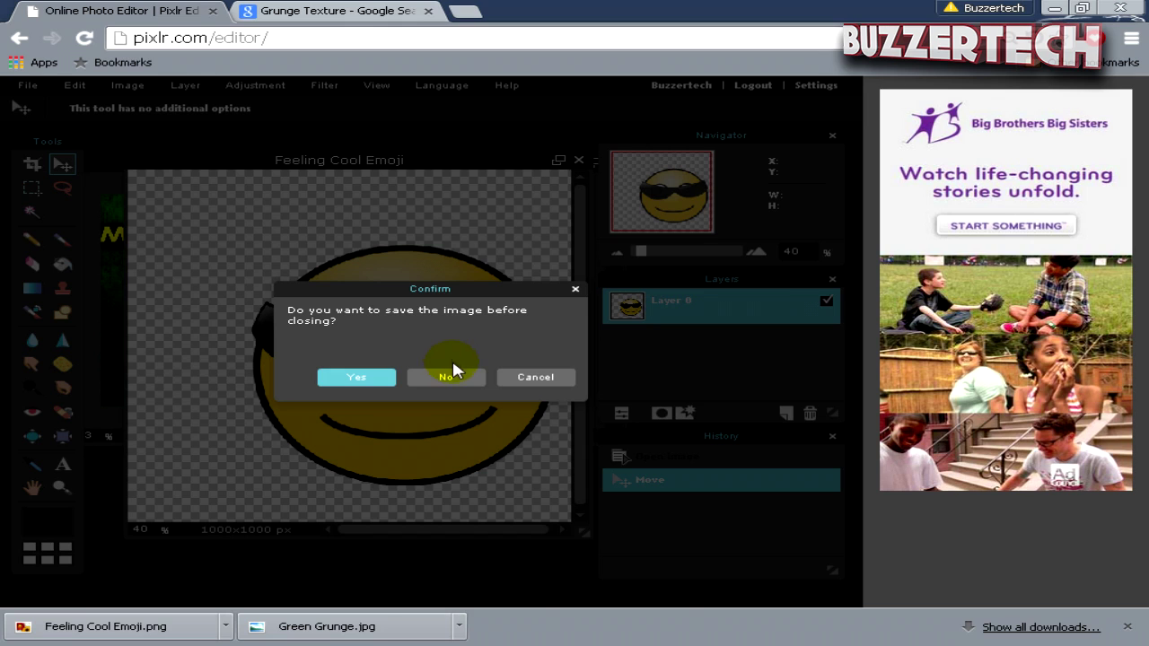
pyautogui.click(451, 377)
pyautogui.moveTo(391, 348); pyautogui.dragTo(419, 310)
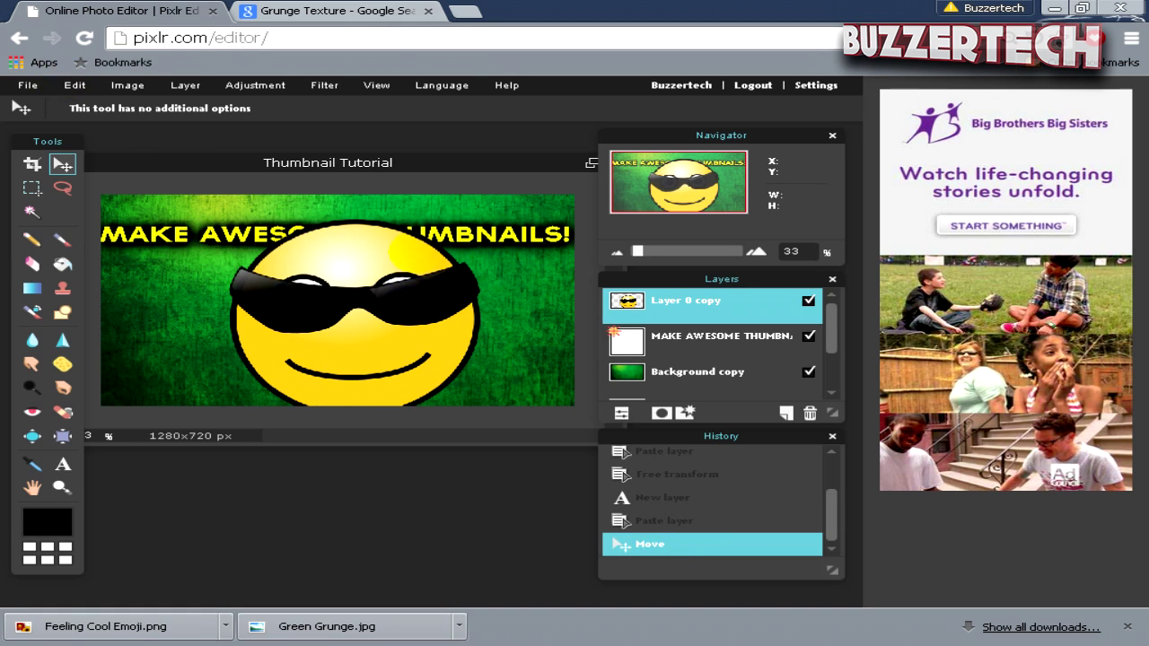
pyautogui.click(85, 88)
# Shrink the emoji, tilt it counter-clockwise, and raise it slightly with Free transform
pyautogui.click(68, 217)
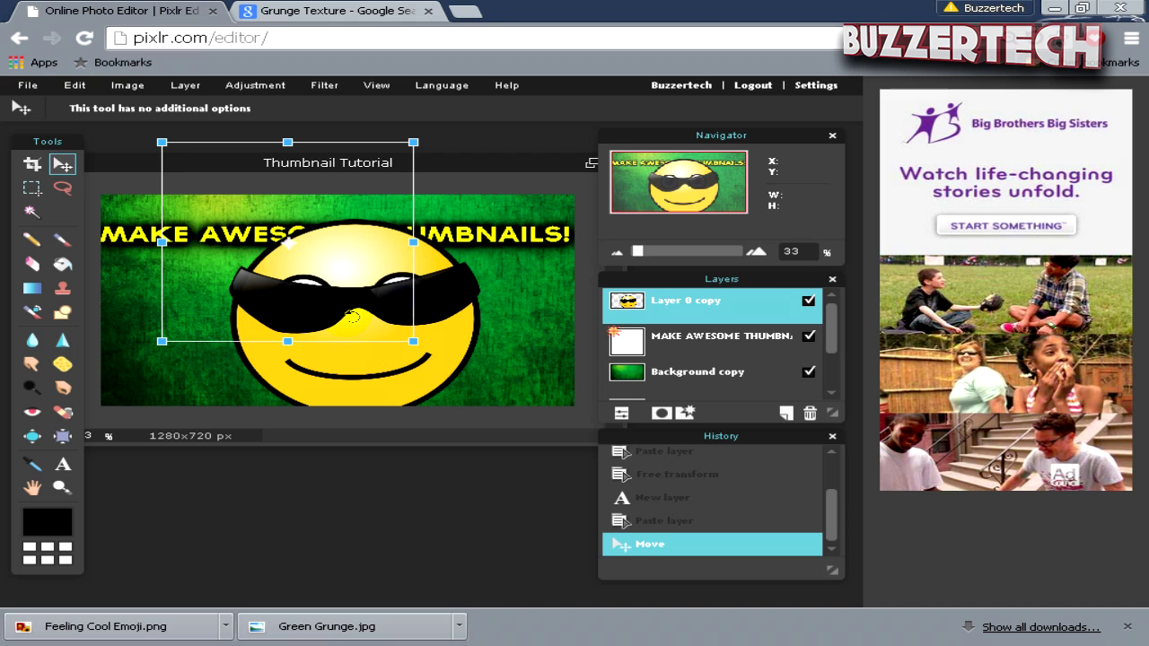
pyautogui.moveTo(409, 337); pyautogui.dragTo(335, 298)
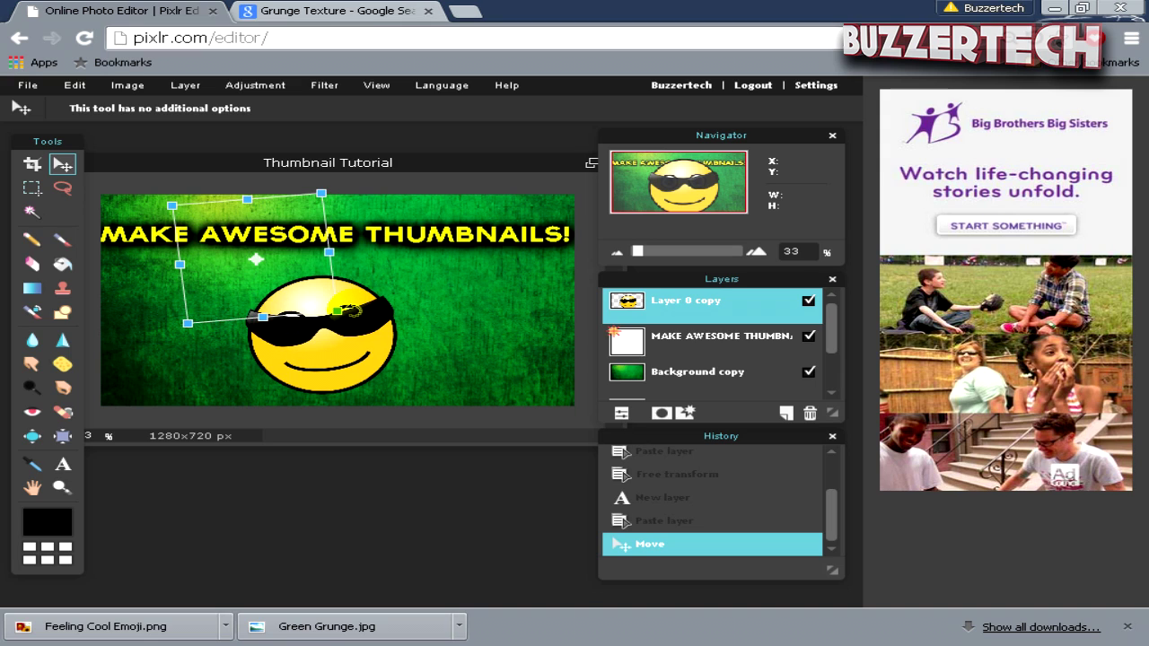
pyautogui.moveTo(350, 309); pyautogui.dragTo(368, 323)
pyautogui.moveTo(321, 265); pyautogui.dragTo(318, 234)
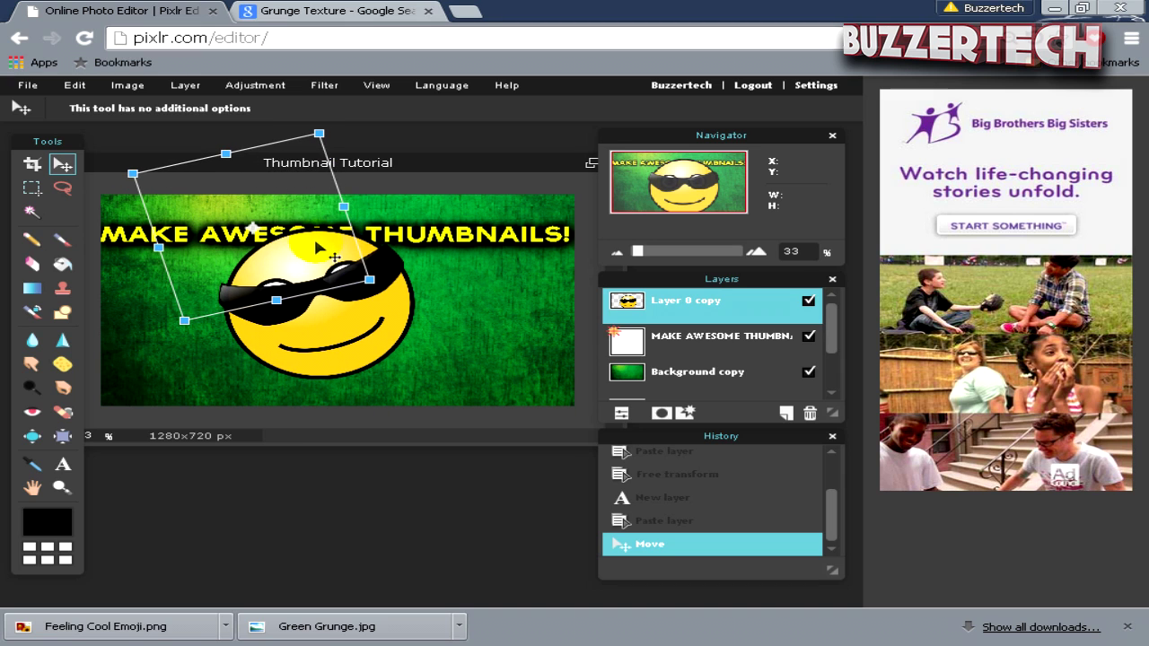
pyautogui.click(479, 500)
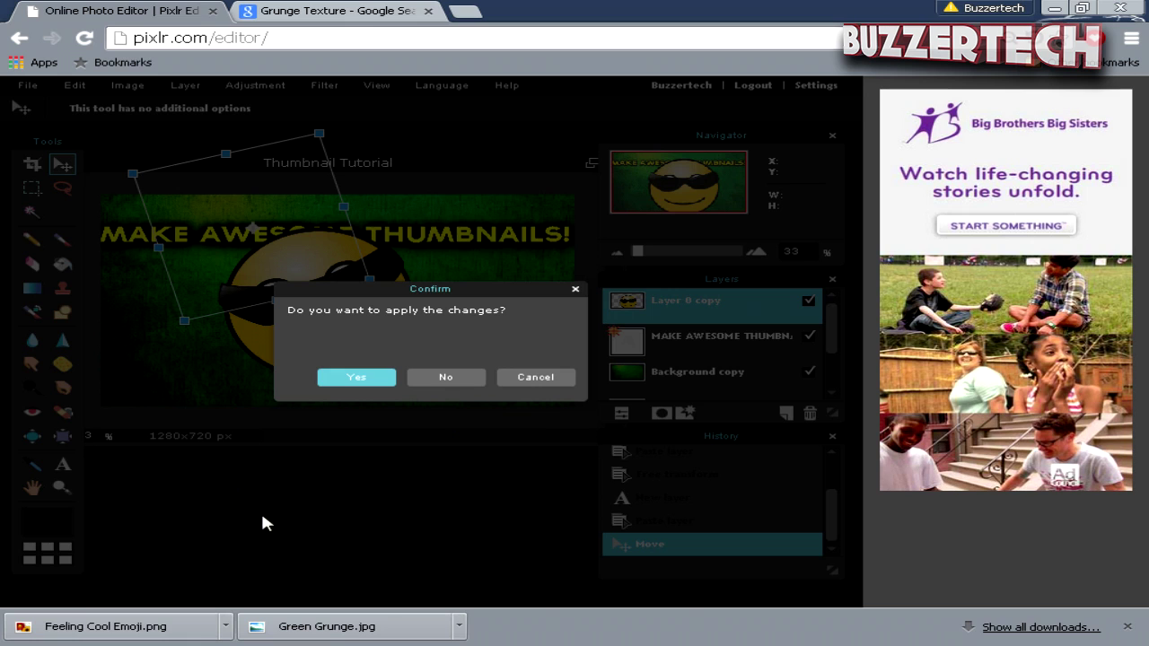
pyautogui.click(352, 378)
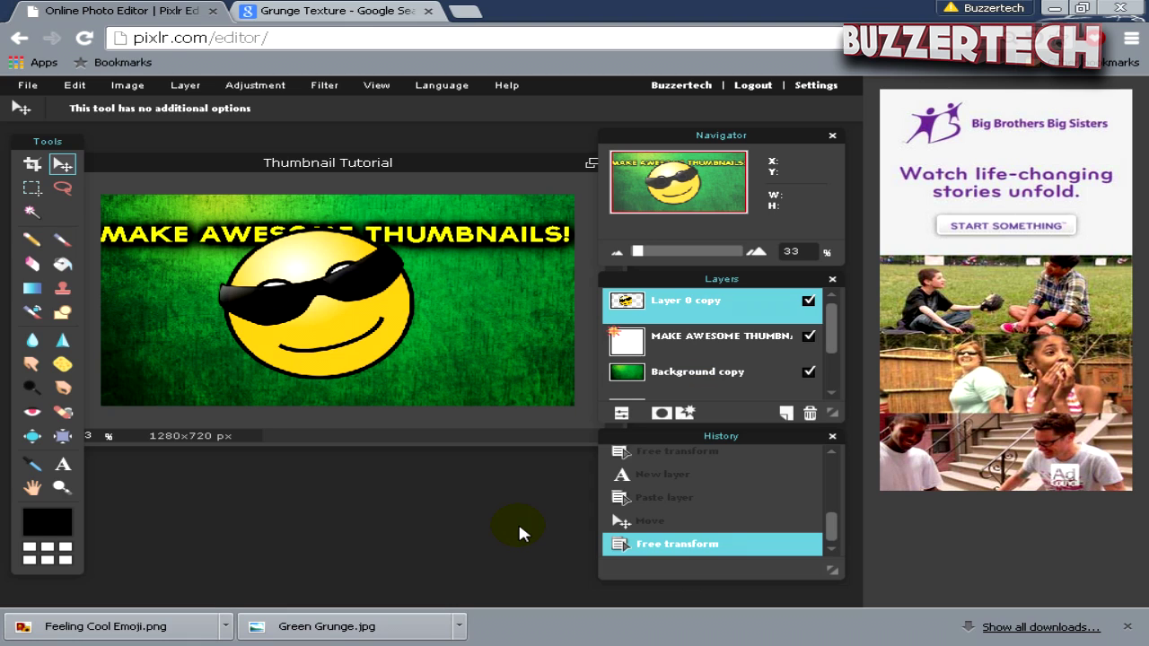
pyautogui.click(718, 339)
# Move the headline down to the bottom edge and place the emoji just above it
pyautogui.moveTo(449, 241); pyautogui.dragTo(446, 335)
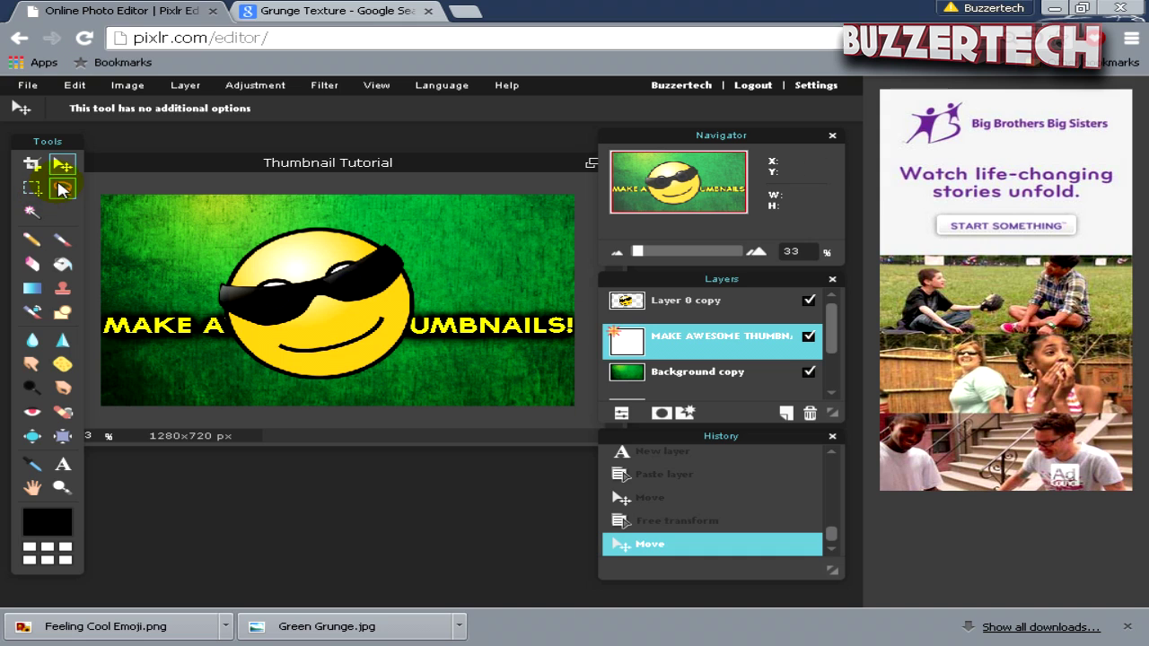
pyautogui.click(687, 303)
pyautogui.moveTo(294, 300); pyautogui.dragTo(315, 252)
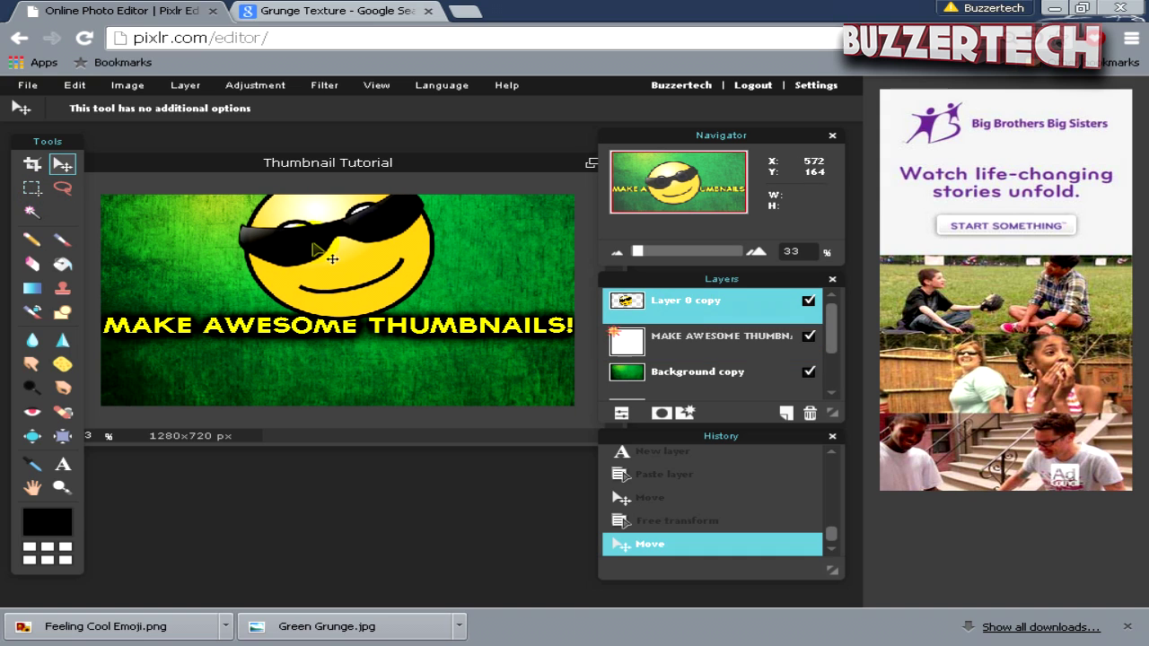
pyautogui.click(692, 339)
pyautogui.moveTo(426, 338)
pyautogui.mouseDown()
pyautogui.moveTo(437, 374)
pyautogui.moveTo(426, 358)
pyautogui.mouseUp()
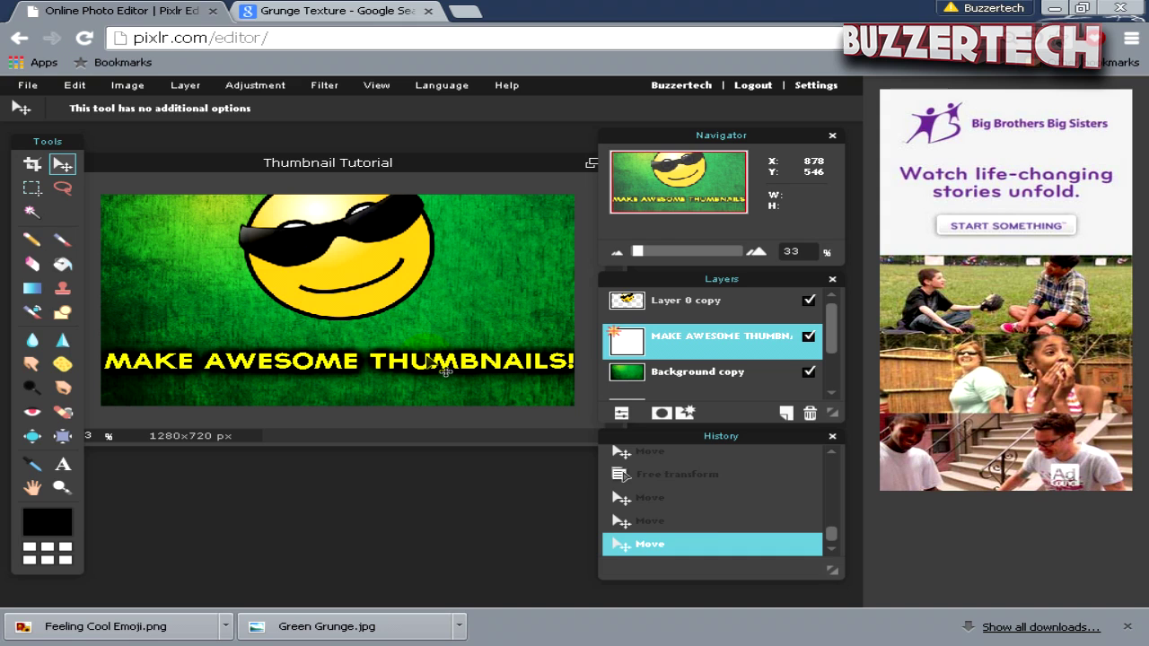
pyautogui.click(691, 300)
pyautogui.moveTo(339, 258); pyautogui.dragTo(328, 271)
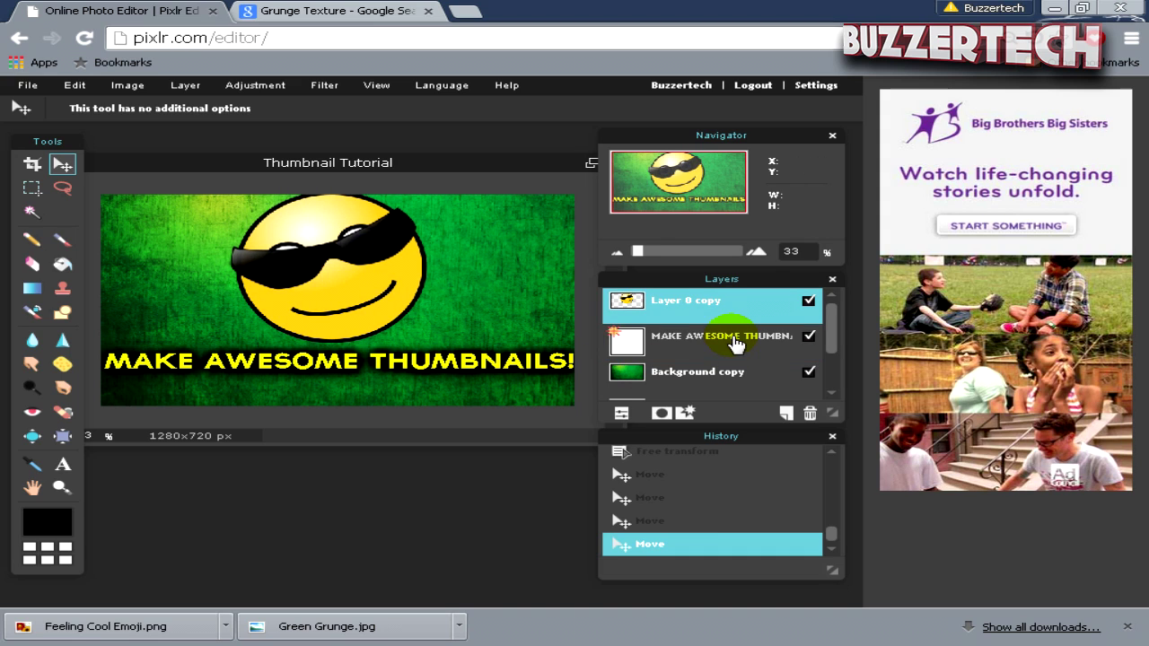
pyautogui.click(329, 90)
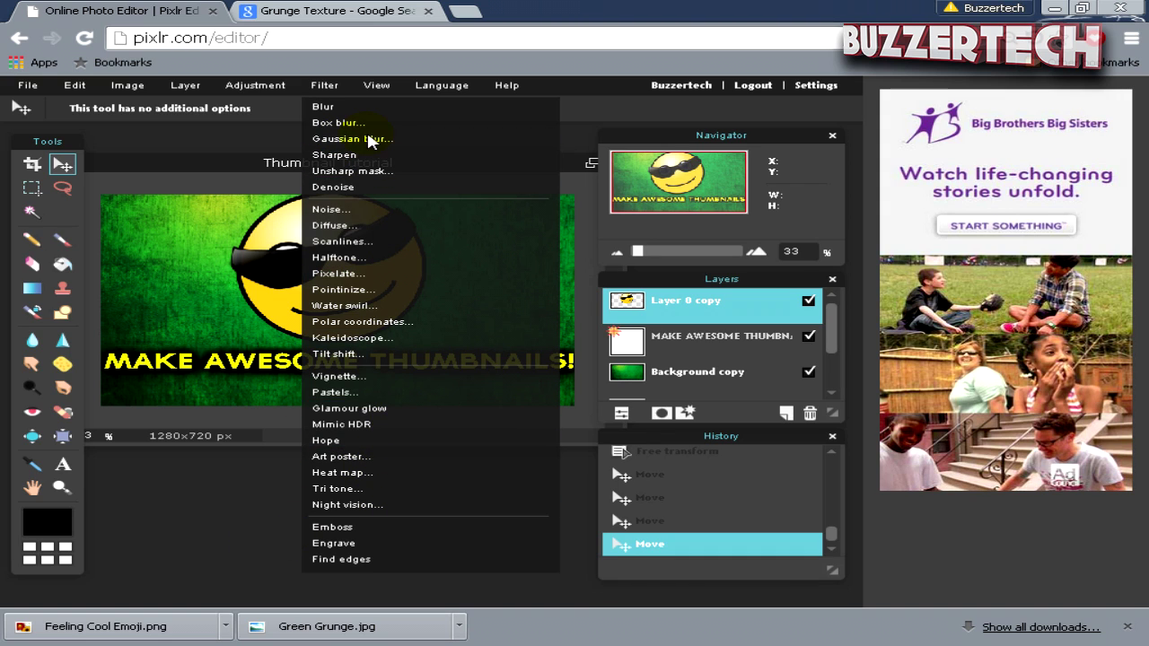
pyautogui.click(216, 516)
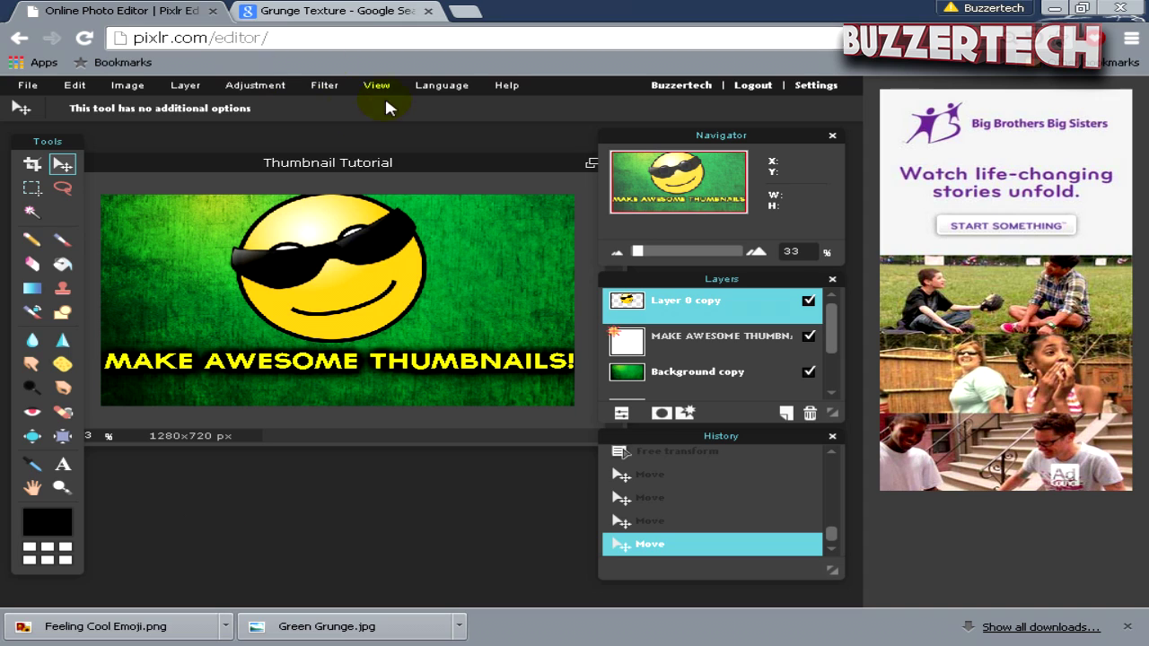
pyautogui.click(241, 84)
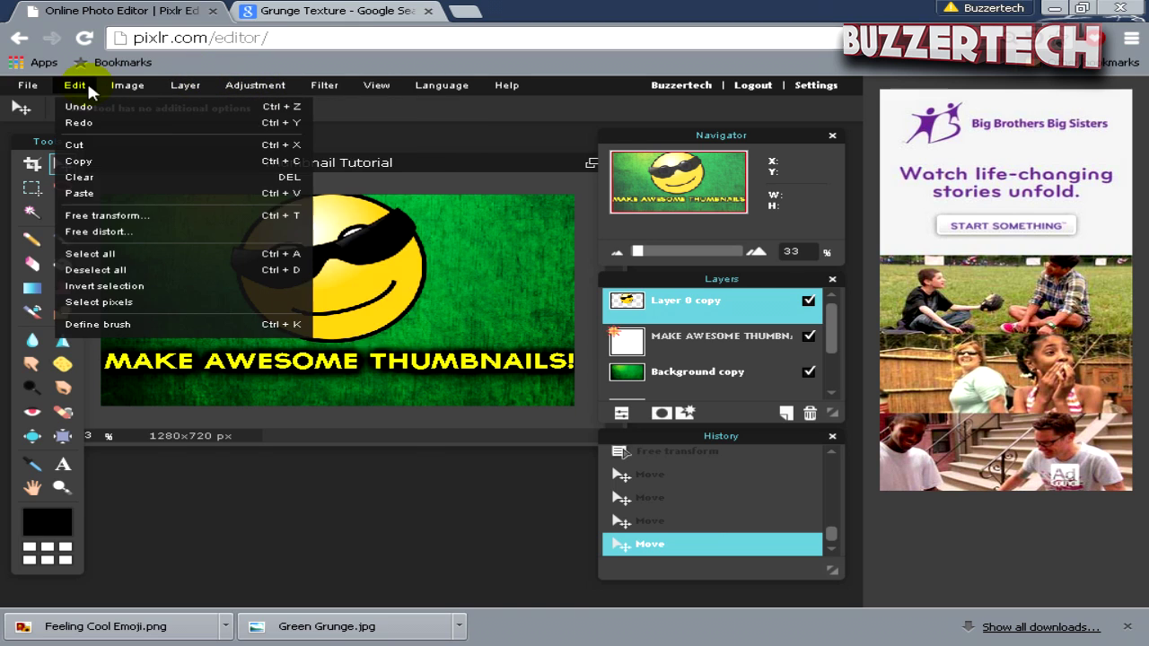
pyautogui.moveTo(185, 88)
pyautogui.click(323, 567)
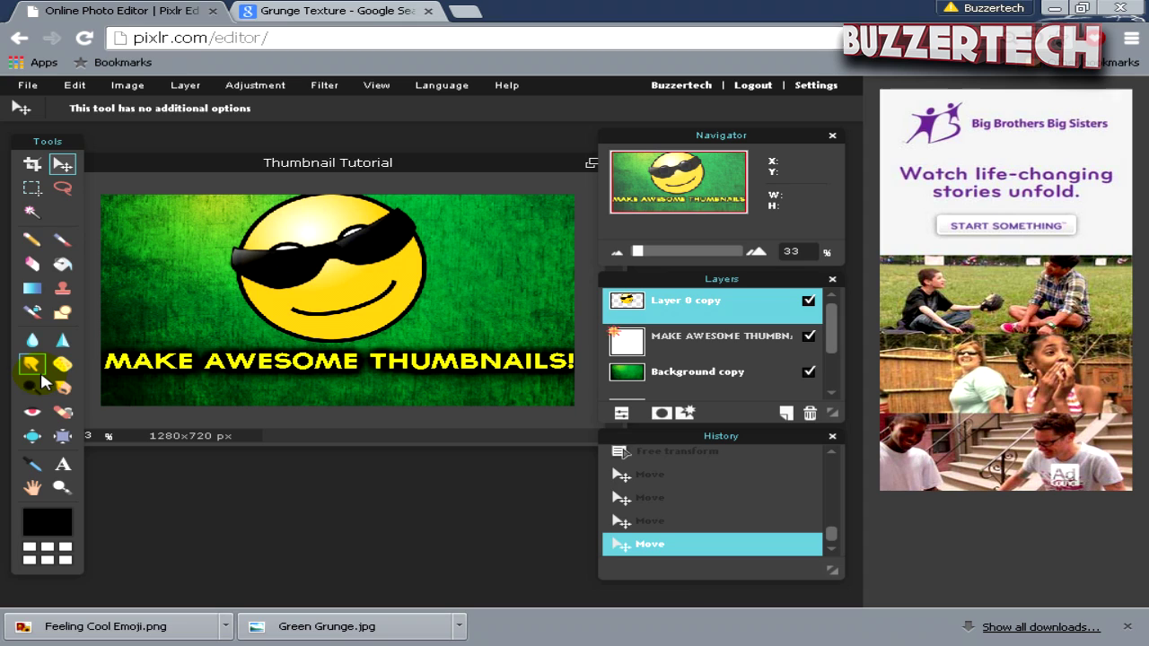
pyautogui.click(27, 85)
pyautogui.click(55, 178)
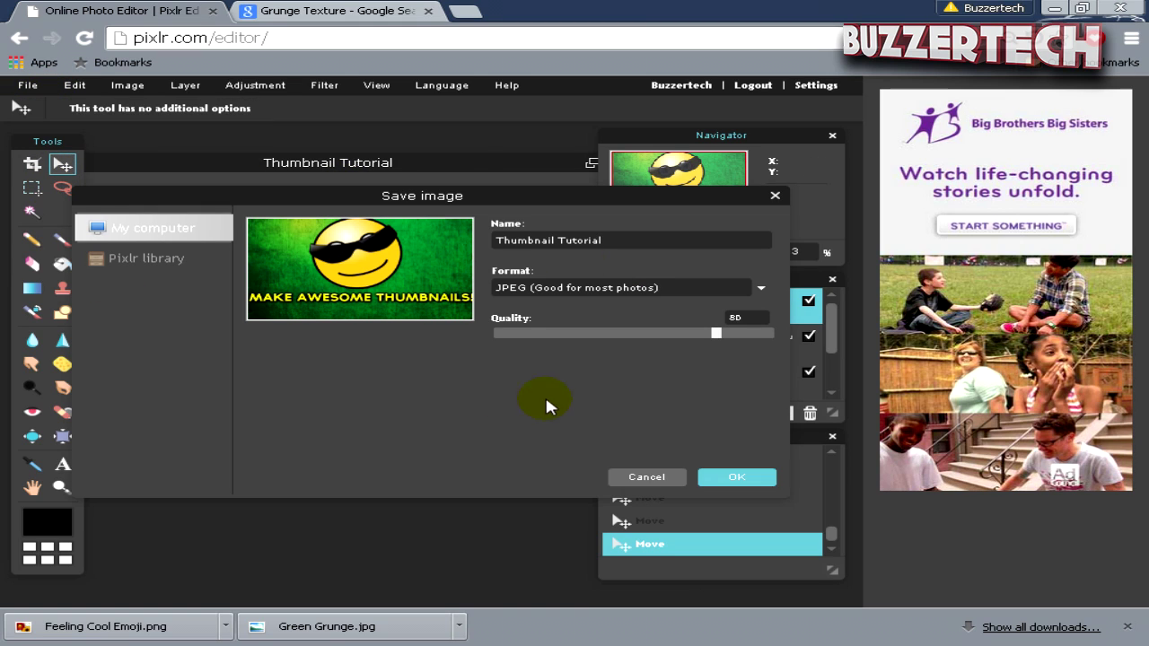
pyautogui.press('Return')
pyautogui.click(634, 288)
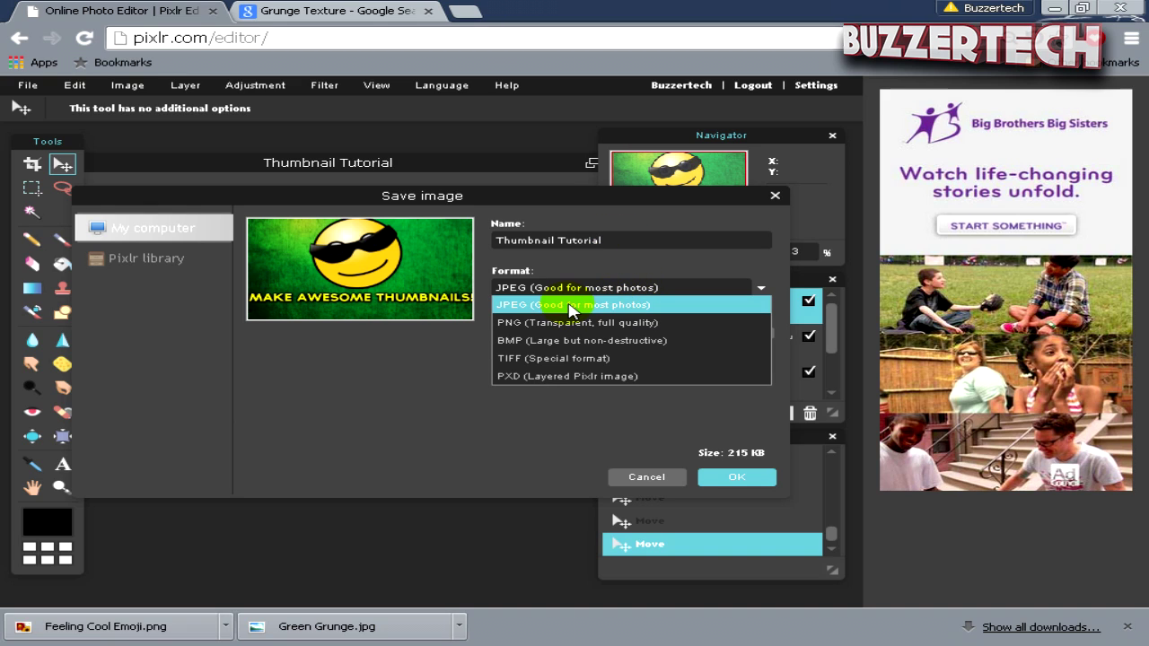
pyautogui.click(528, 310)
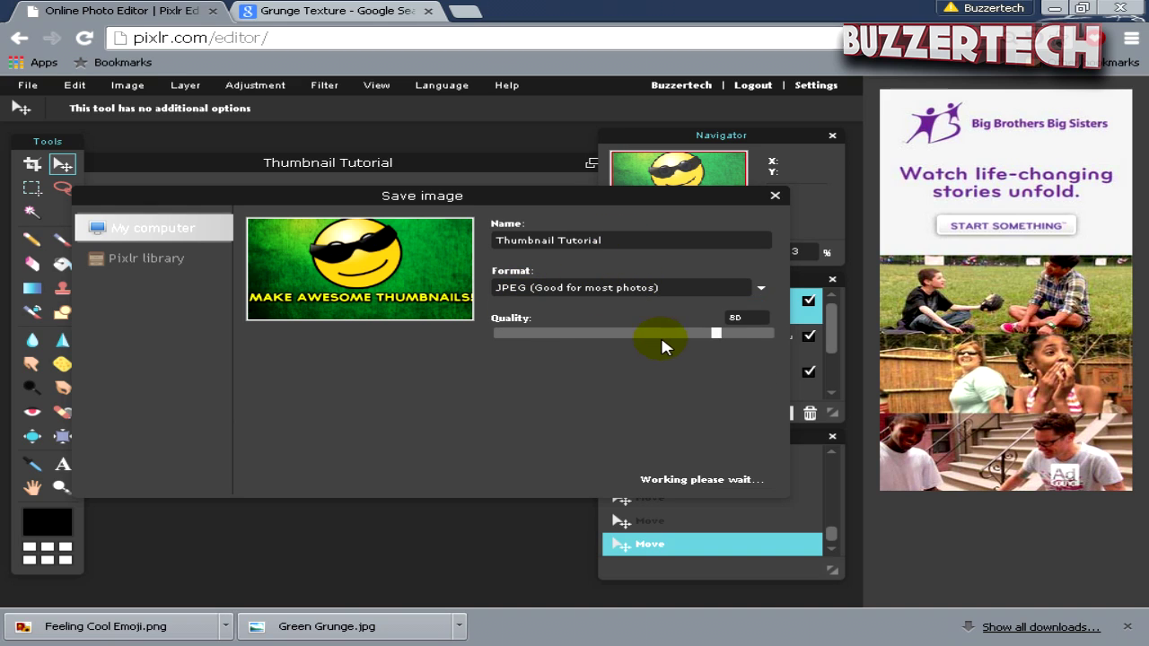
pyautogui.moveTo(715, 333); pyautogui.dragTo(783, 336)
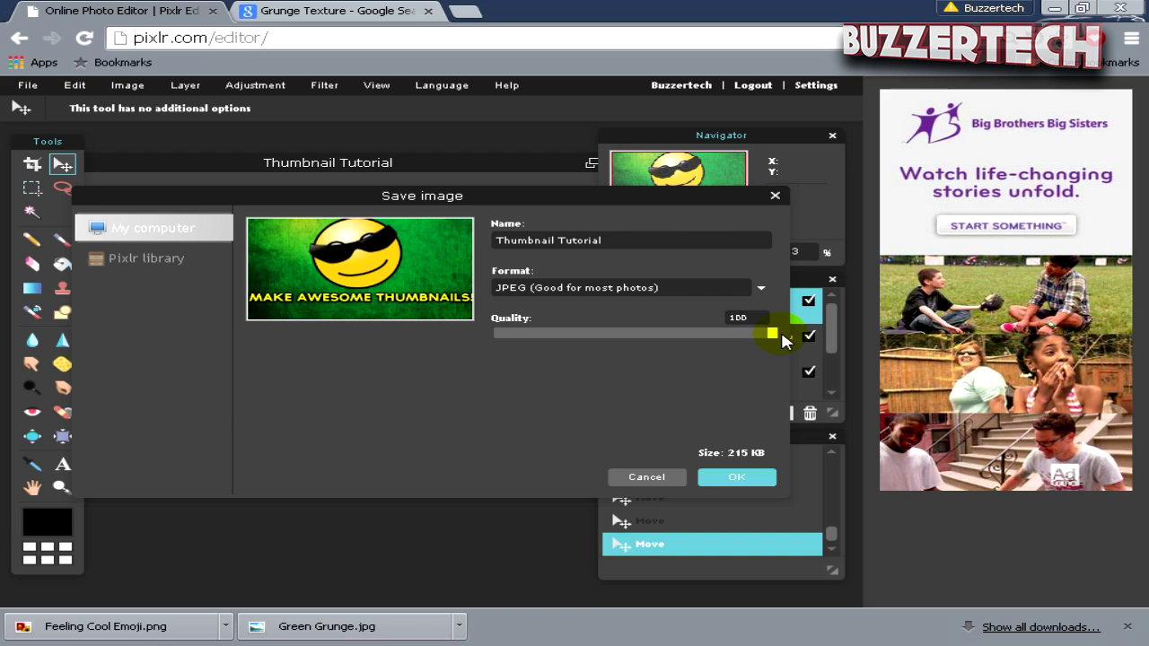
pyautogui.click(739, 476)
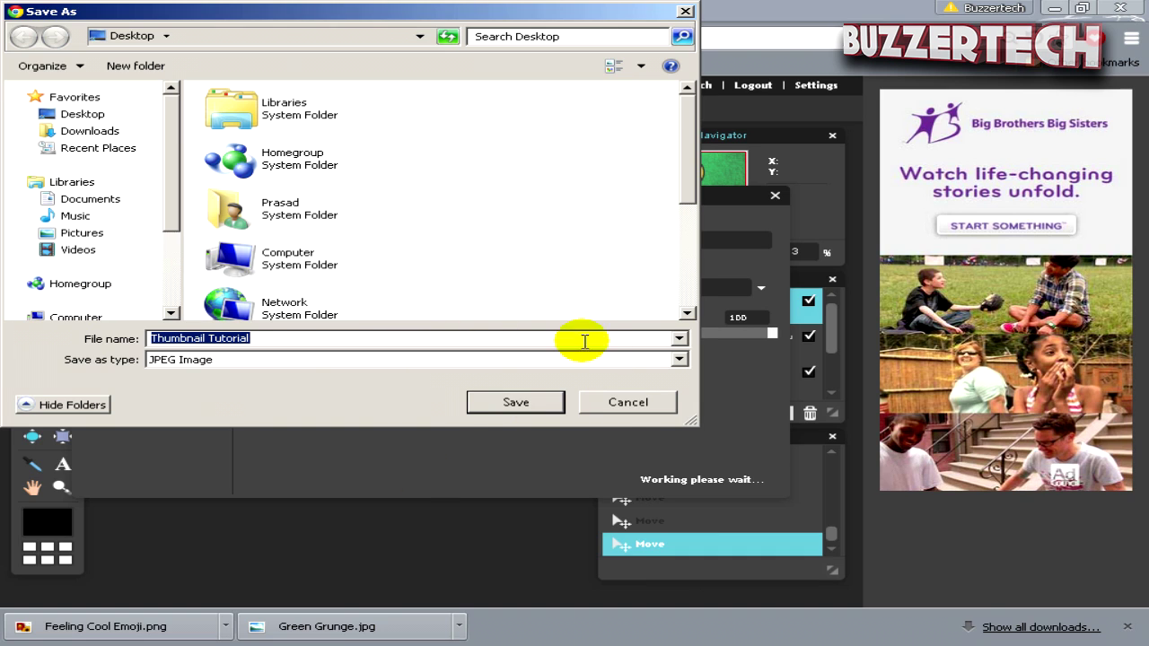
pyautogui.click(622, 406)
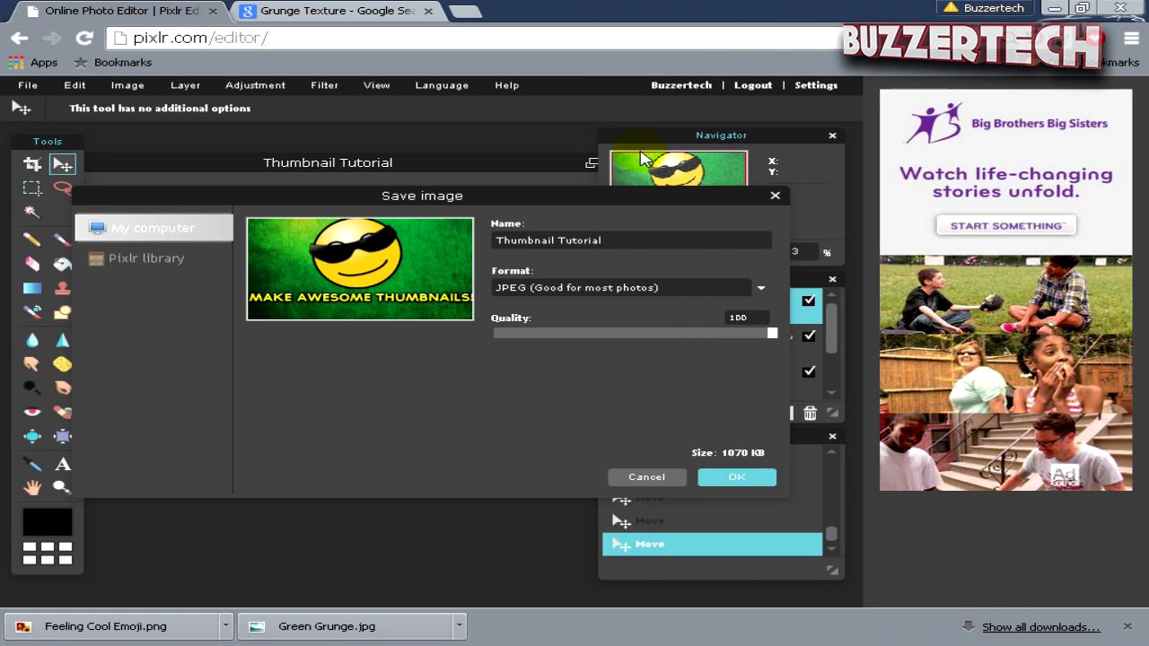
pyautogui.click(159, 260)
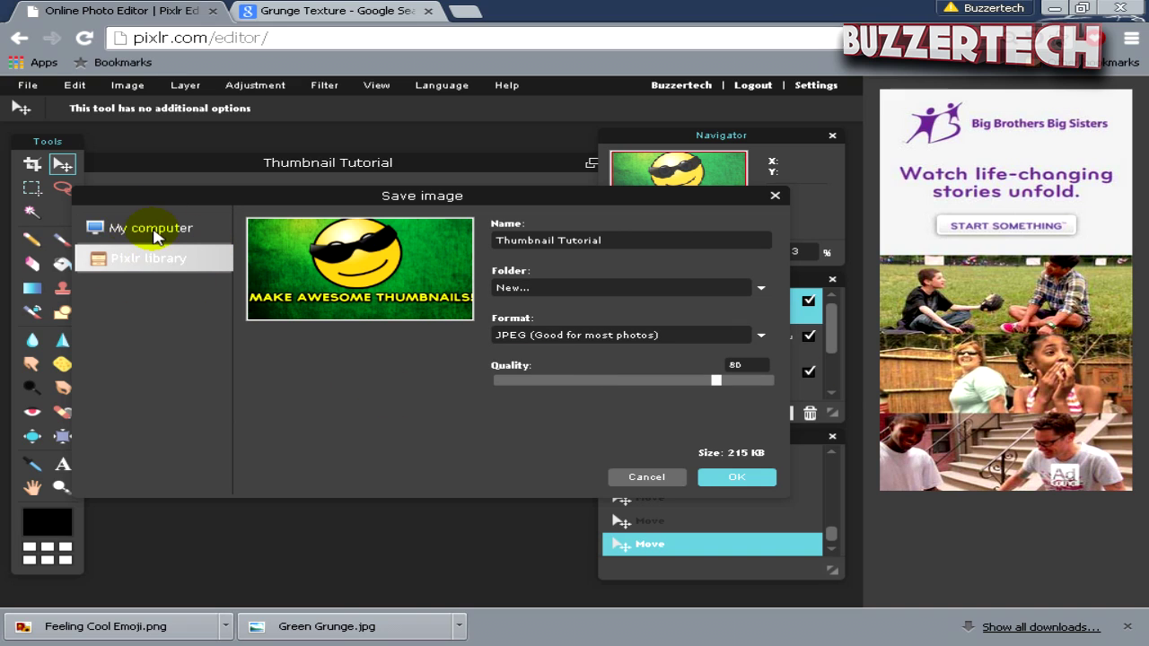
pyautogui.click(643, 477)
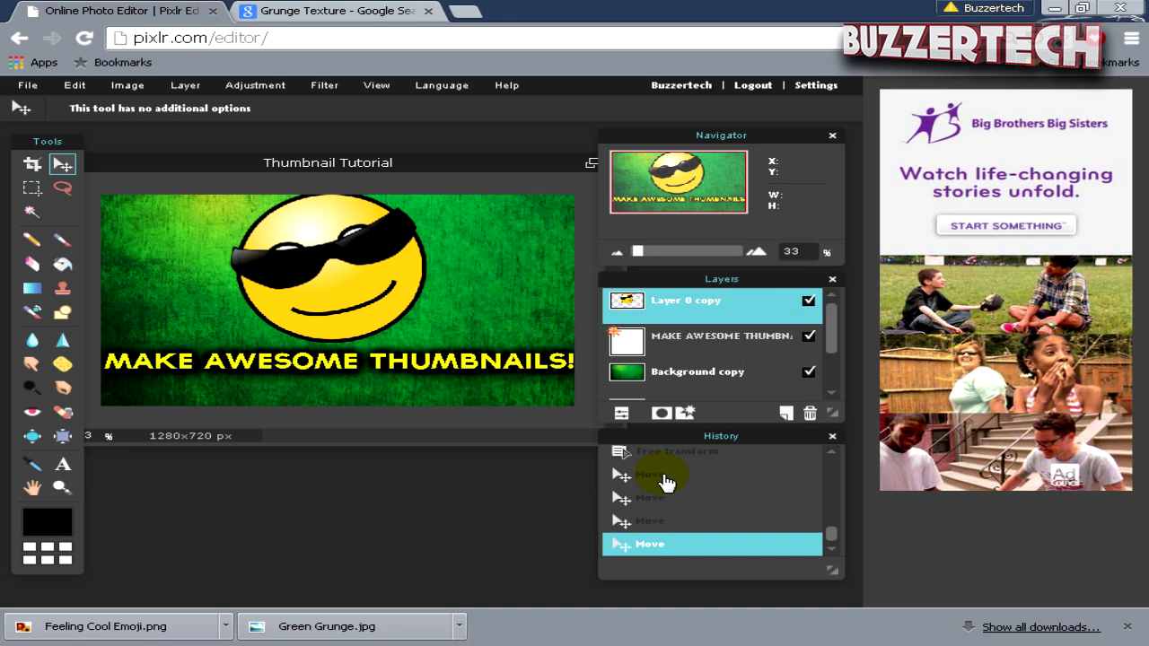